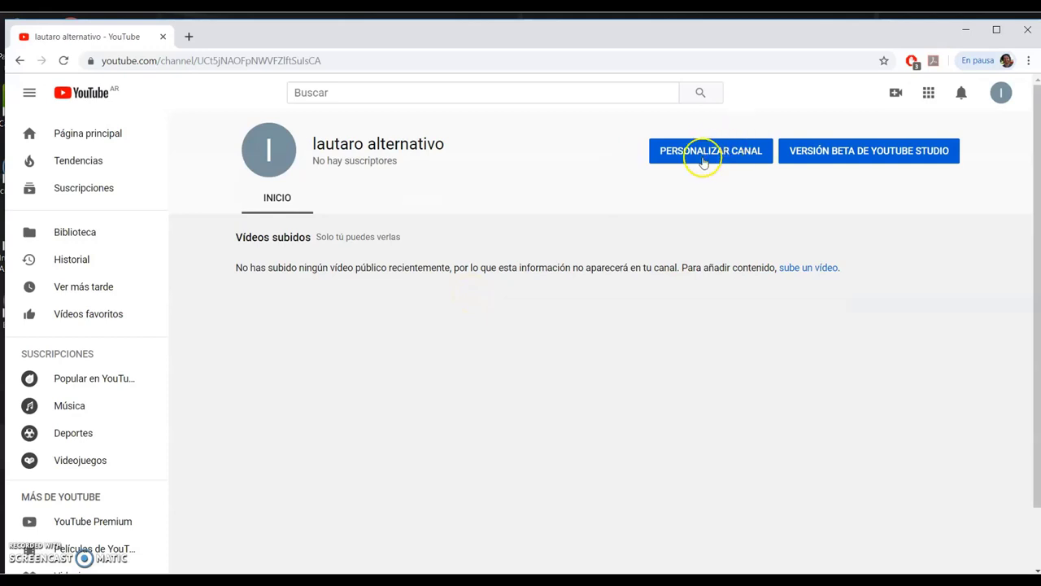
- Open the channel's customization view and try to upload a new photo as the channel icon
click(701, 158)
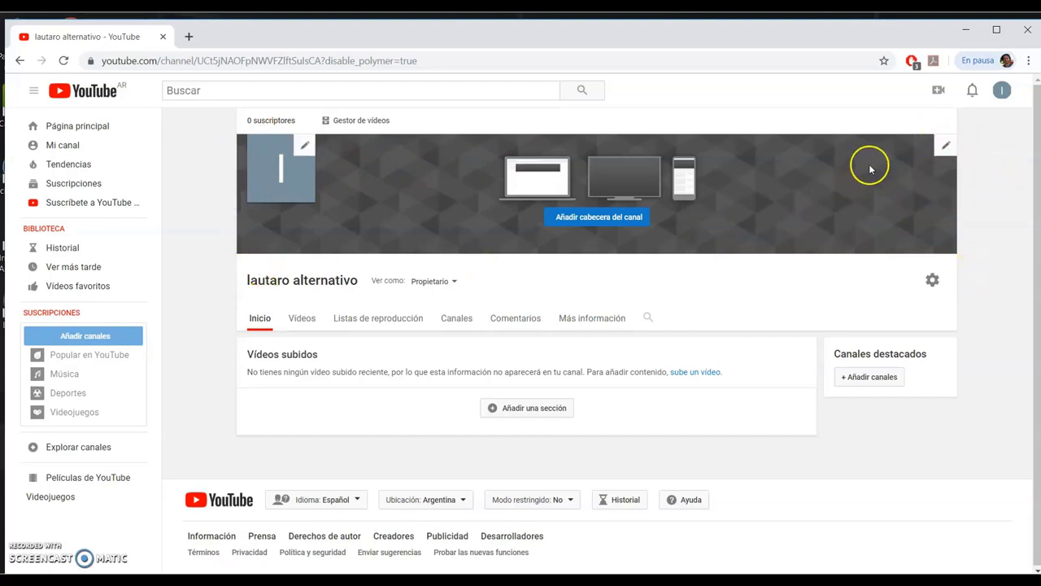
click(305, 148)
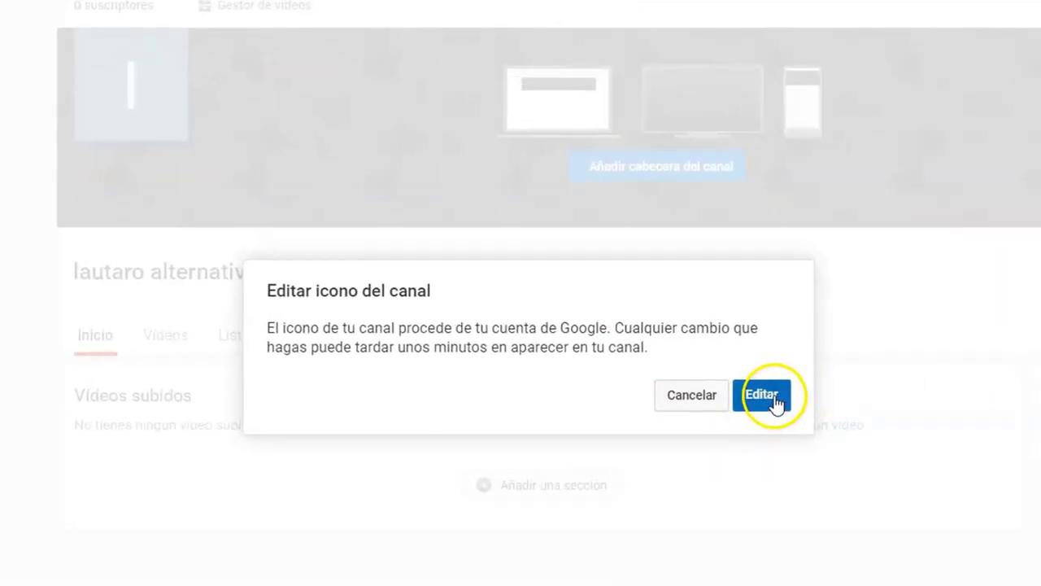
click(762, 395)
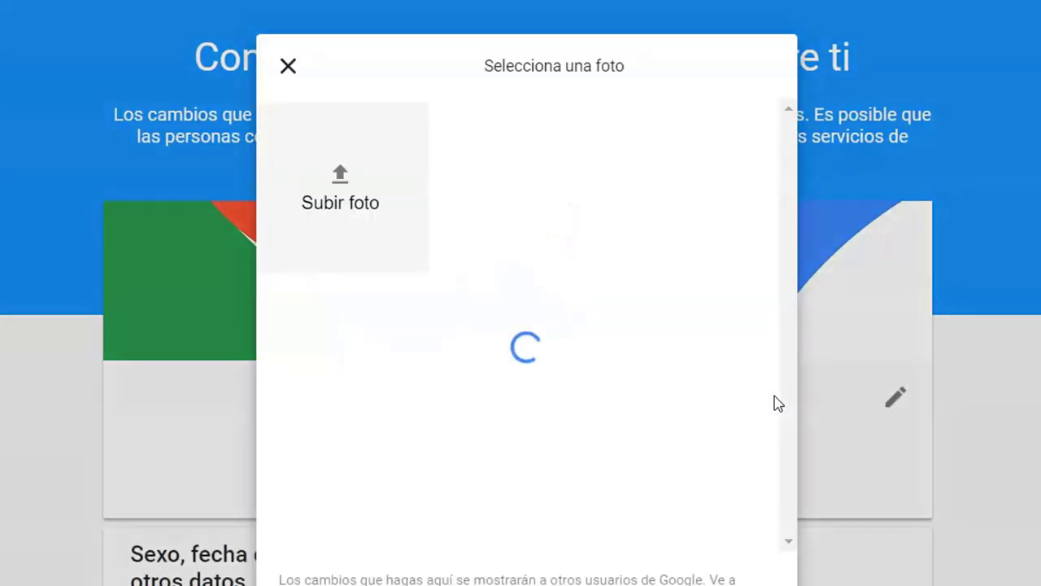
click(377, 201)
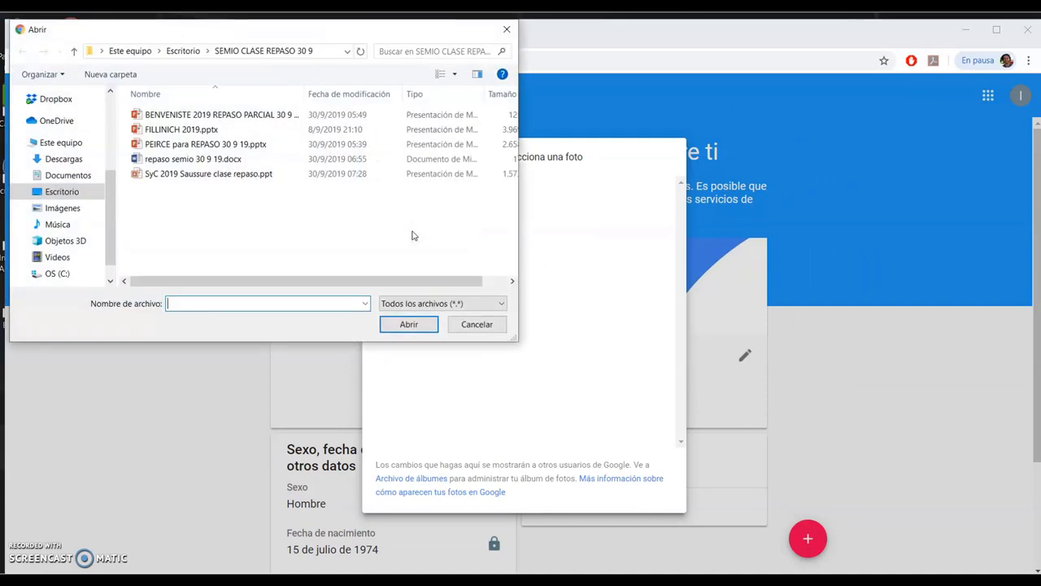
click(49, 149)
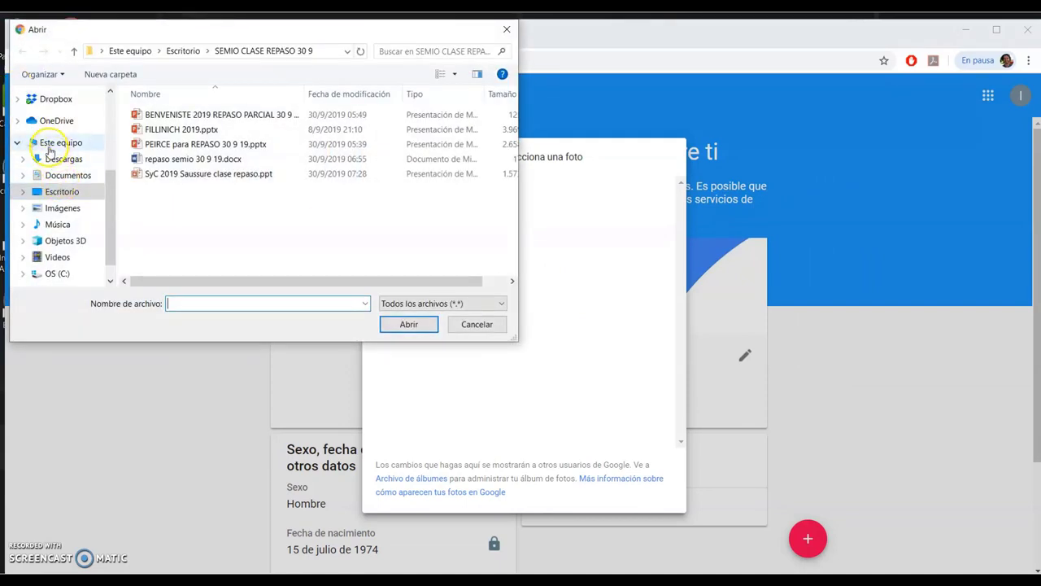
click(477, 328)
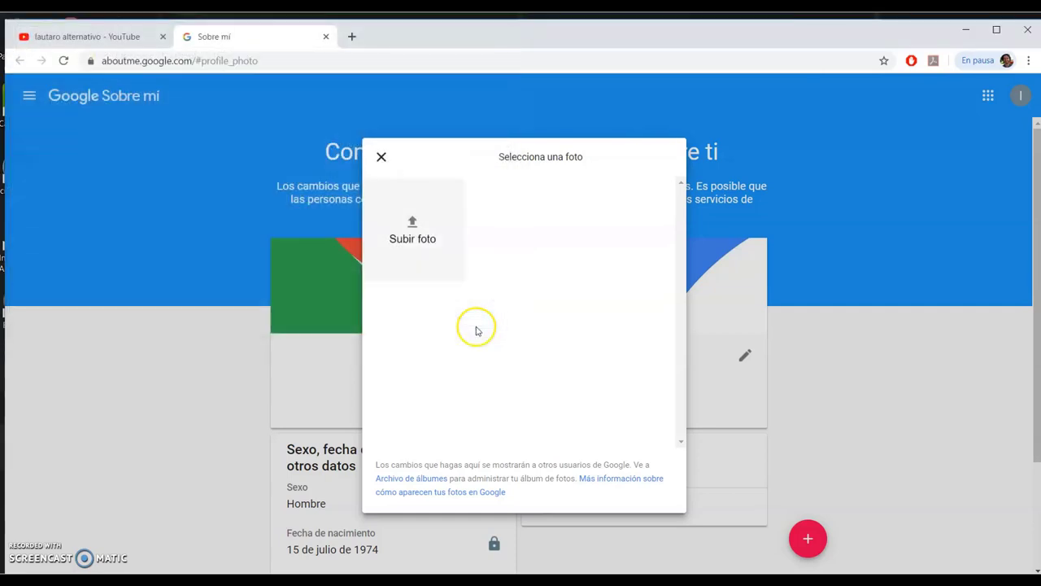
click(381, 158)
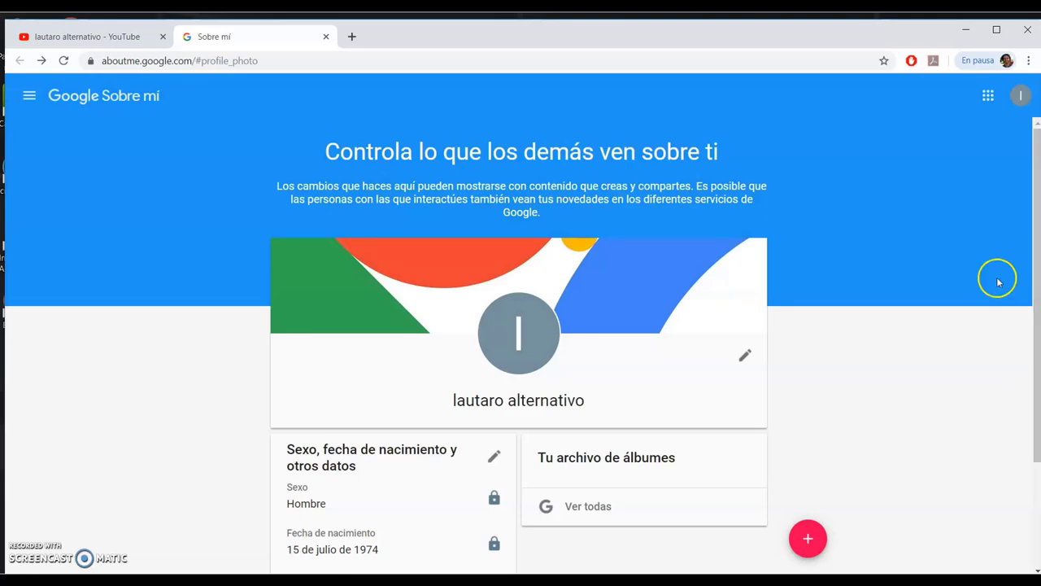
- Return to YouTube from the Google profile page and open the account's own channel page
scroll(1034, 217, down, 2)
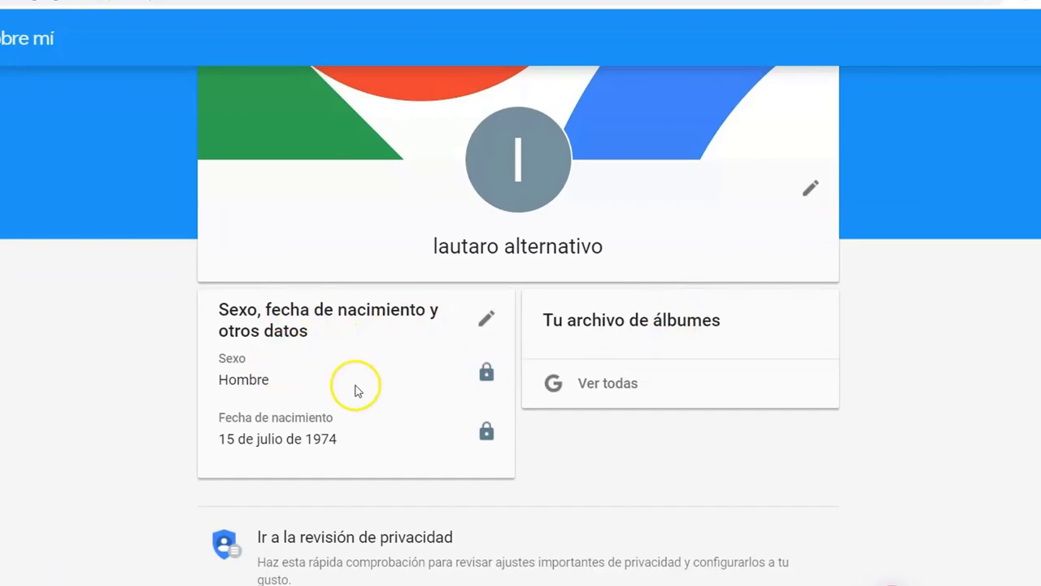
scroll(521, 326, up, 3)
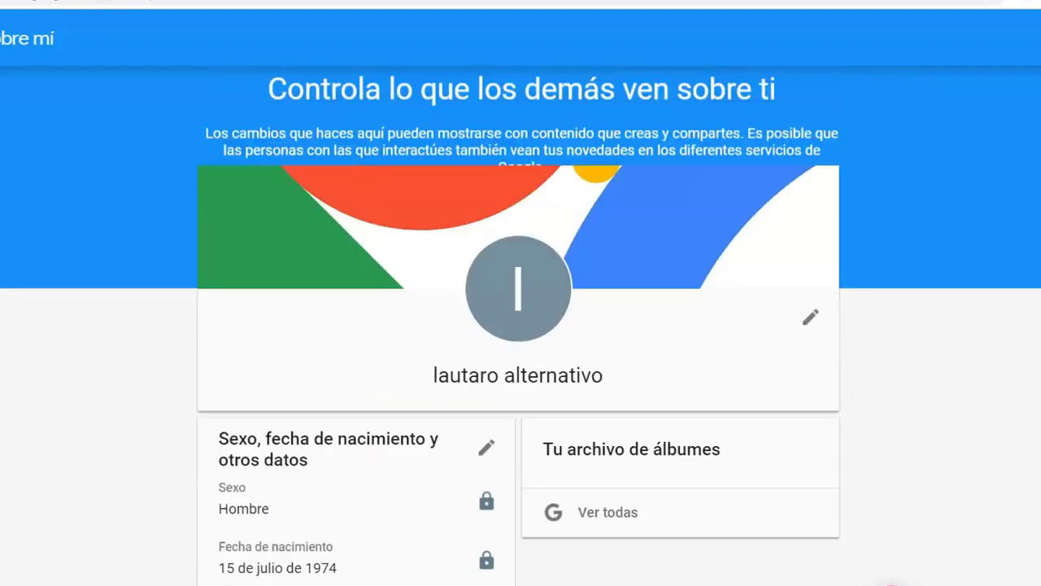
click(1033, 37)
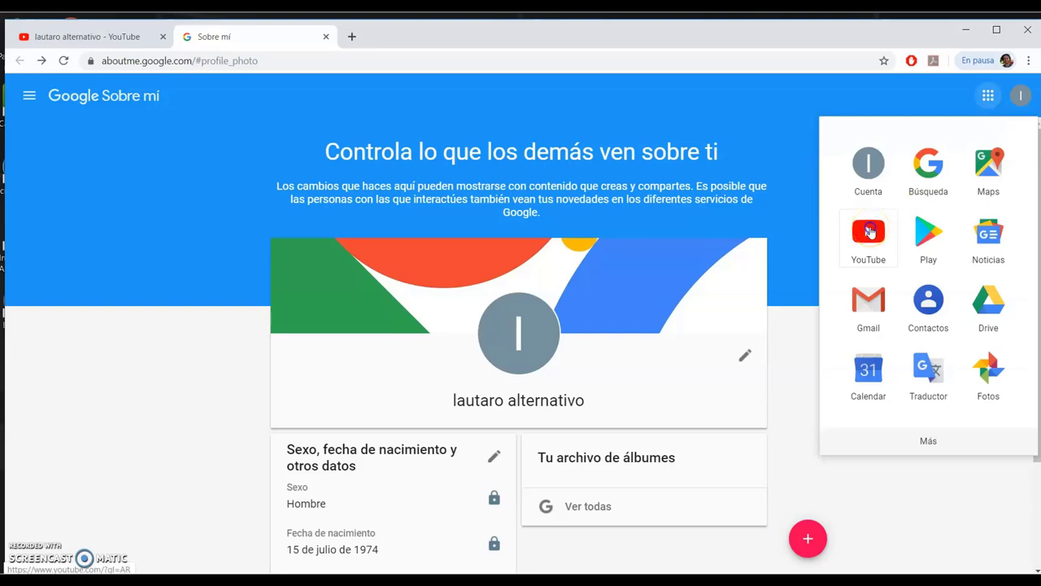
click(869, 233)
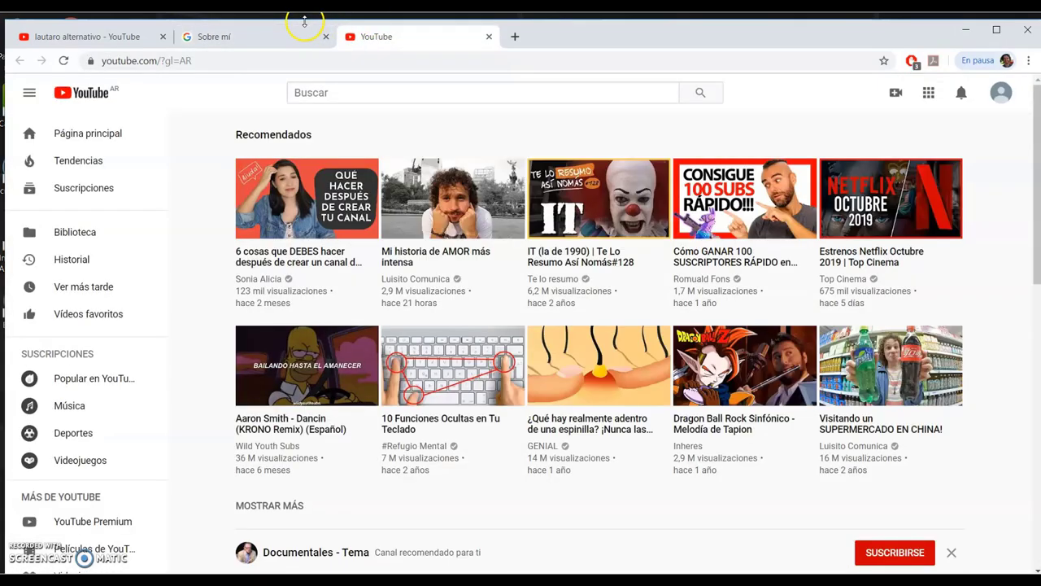
click(1001, 95)
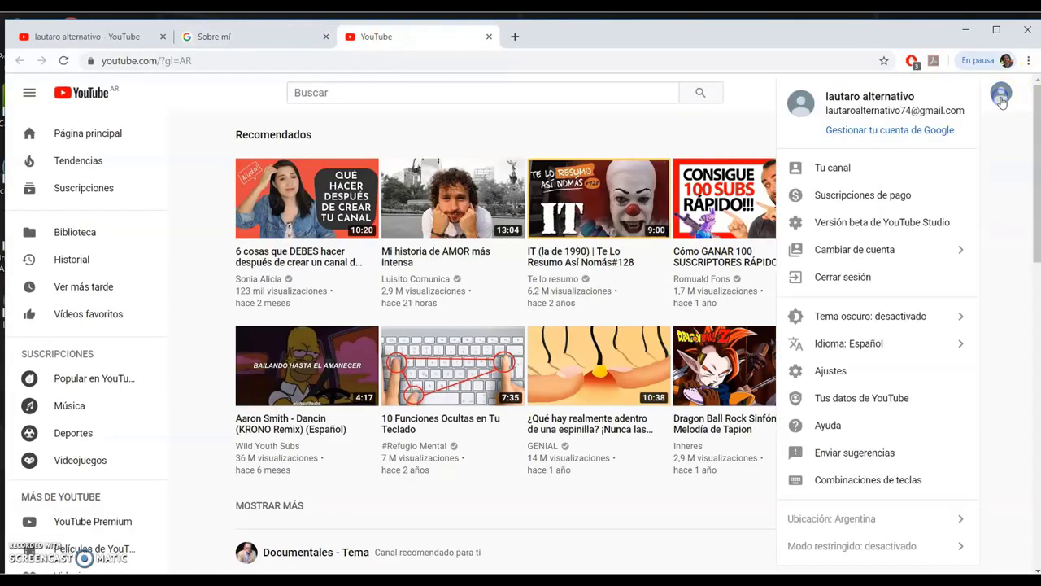
click(842, 170)
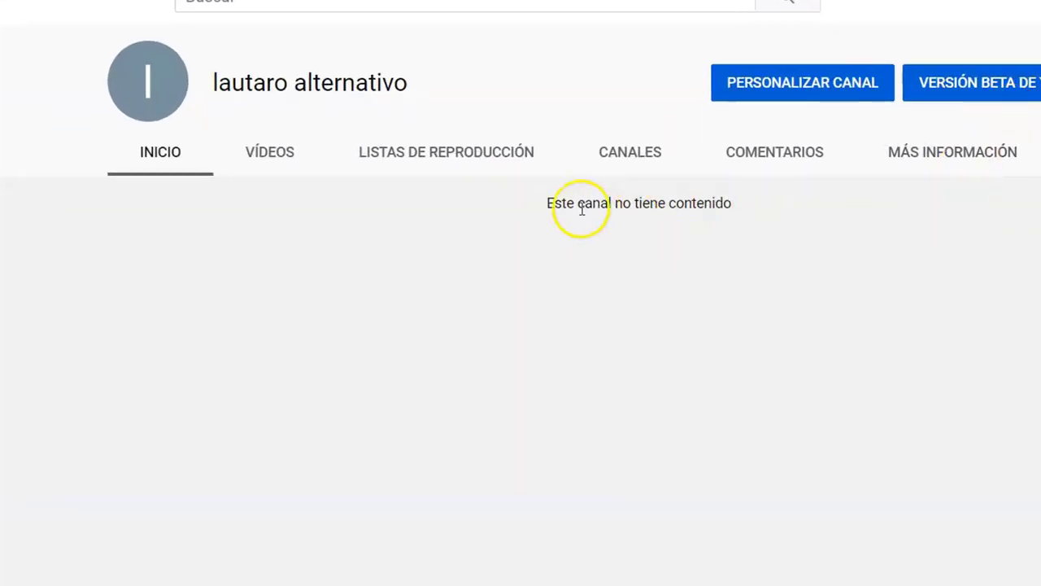
drag(547, 205, 756, 207)
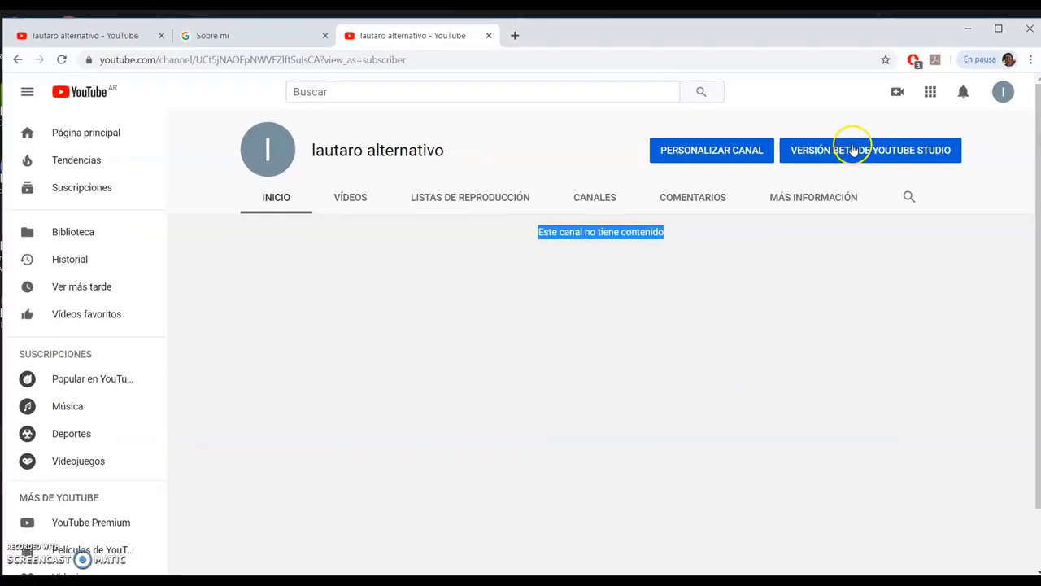
- Upload pendulum.mp4 from the Descargas folder with the beta video upload in YouTube Studio
click(850, 152)
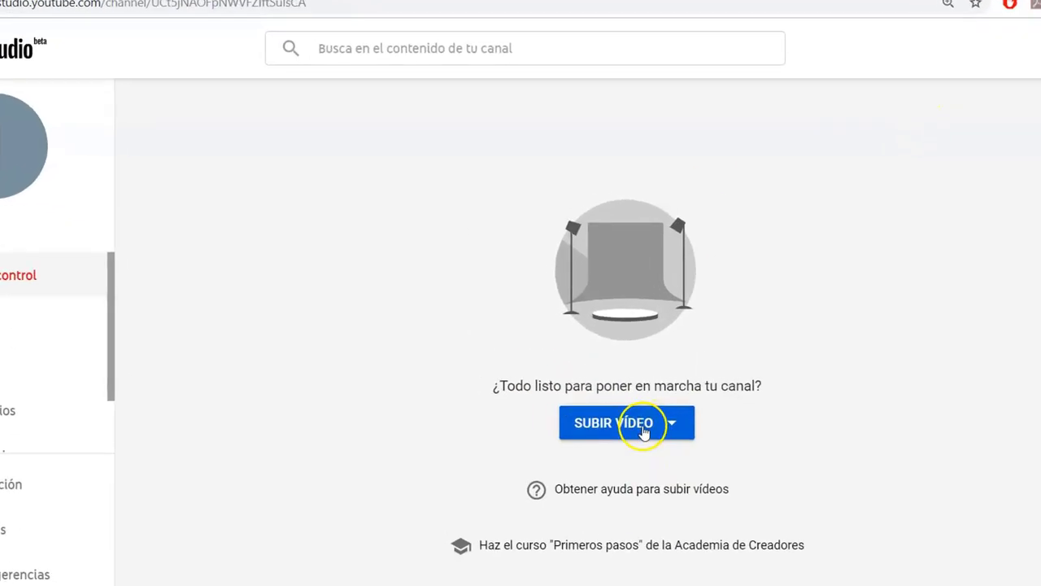
click(643, 431)
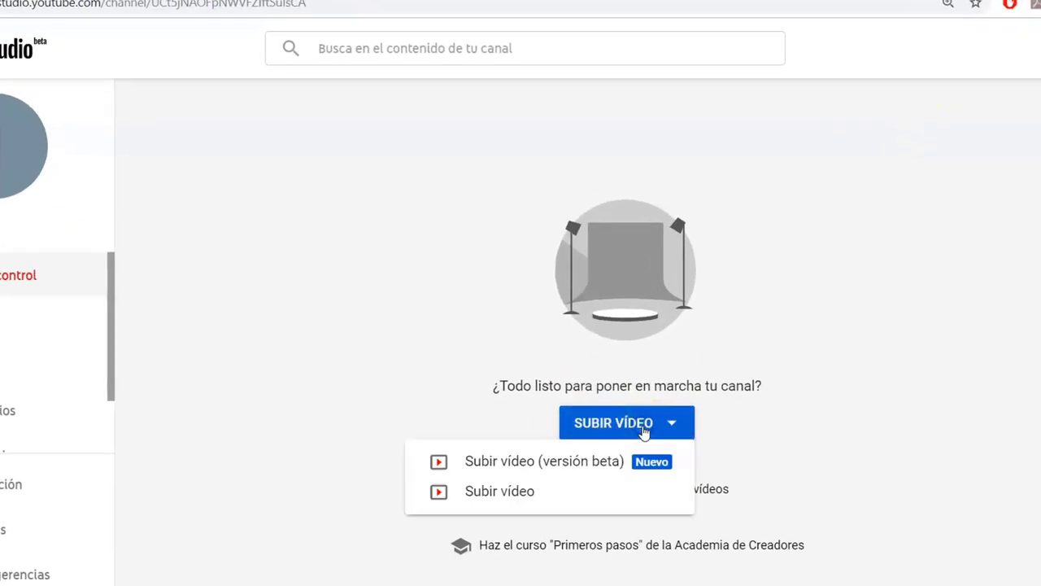
click(514, 462)
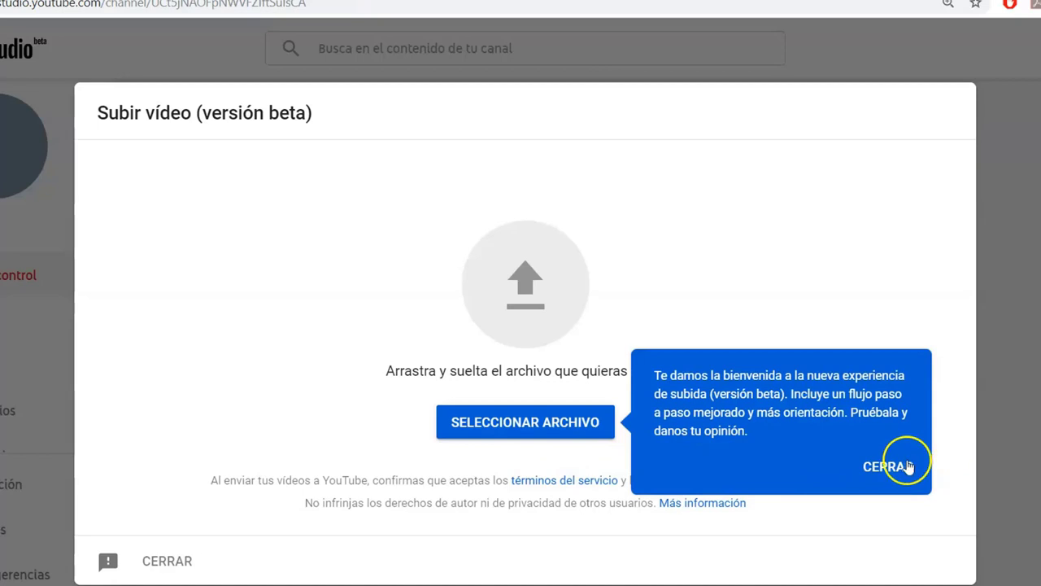
click(537, 424)
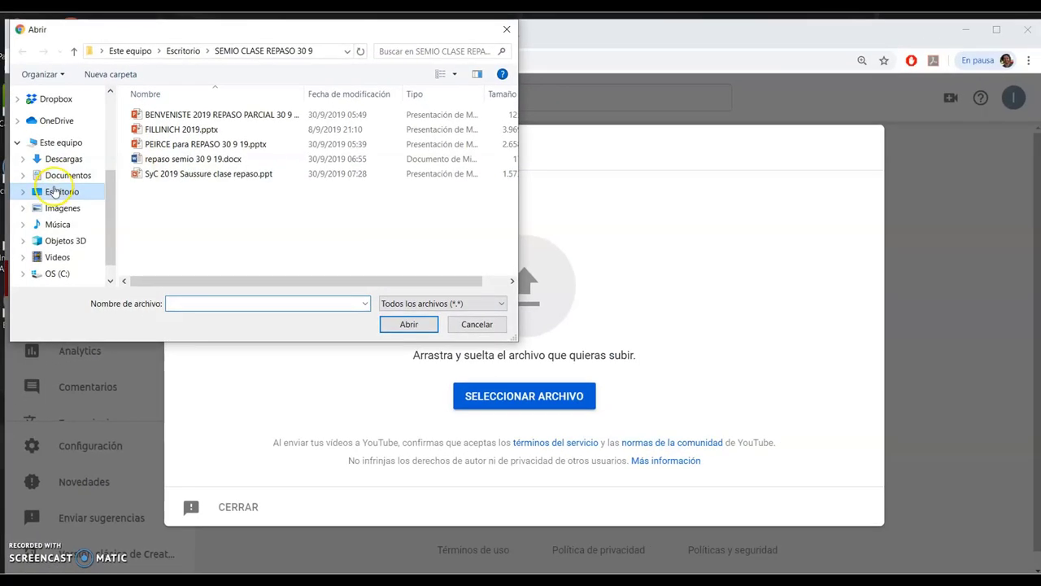
click(53, 160)
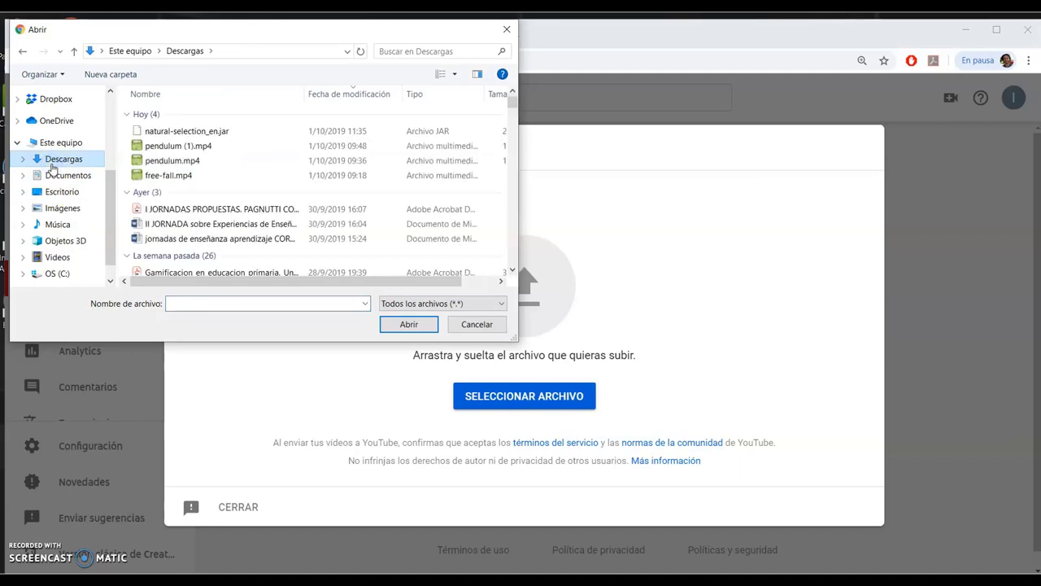
click(166, 160)
click(413, 322)
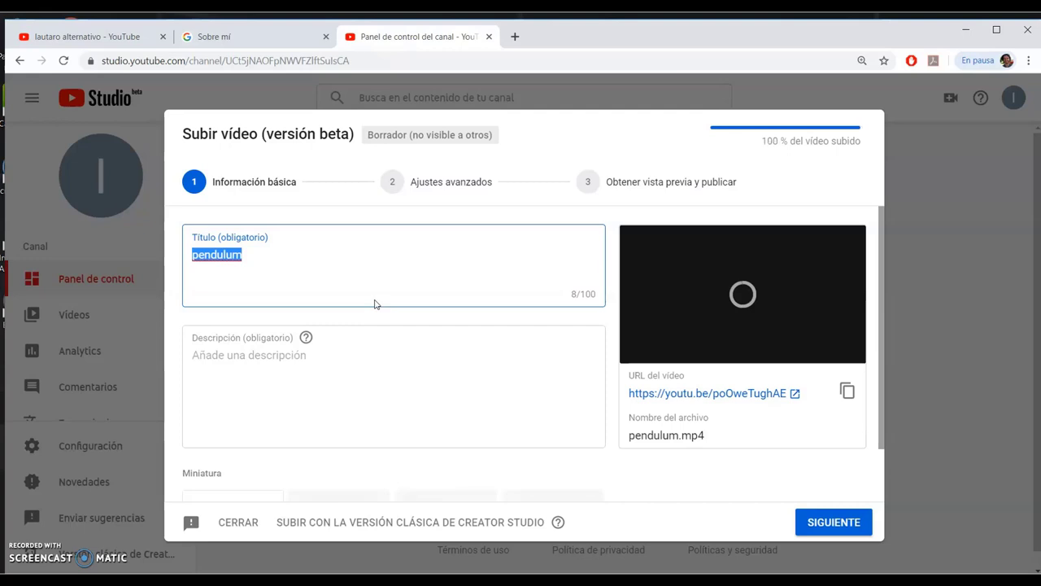
- Enter "simulador para física" as the video's description and continue to the advanced settings
click(240, 391)
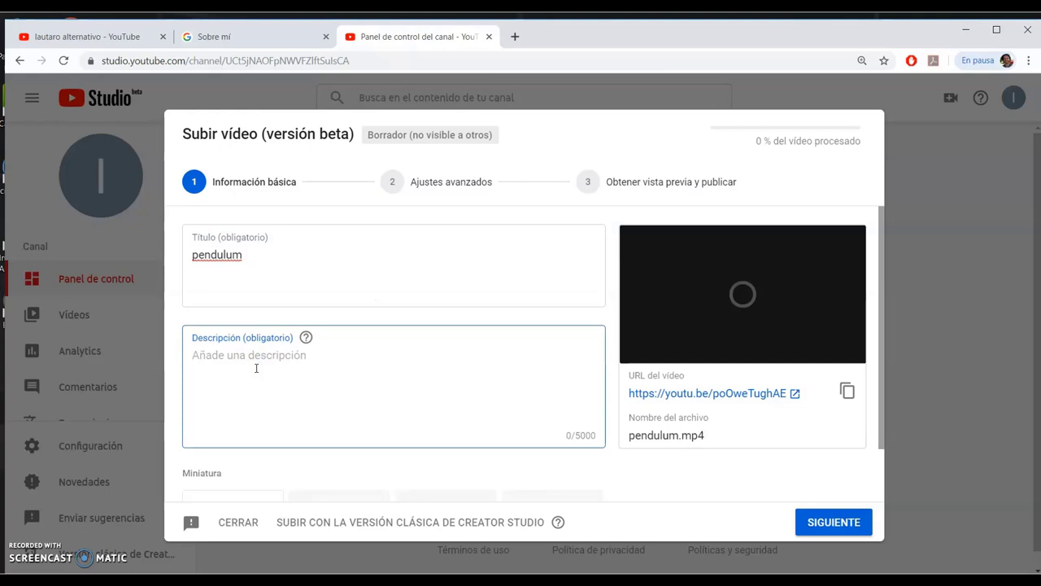
text(simulador para física)
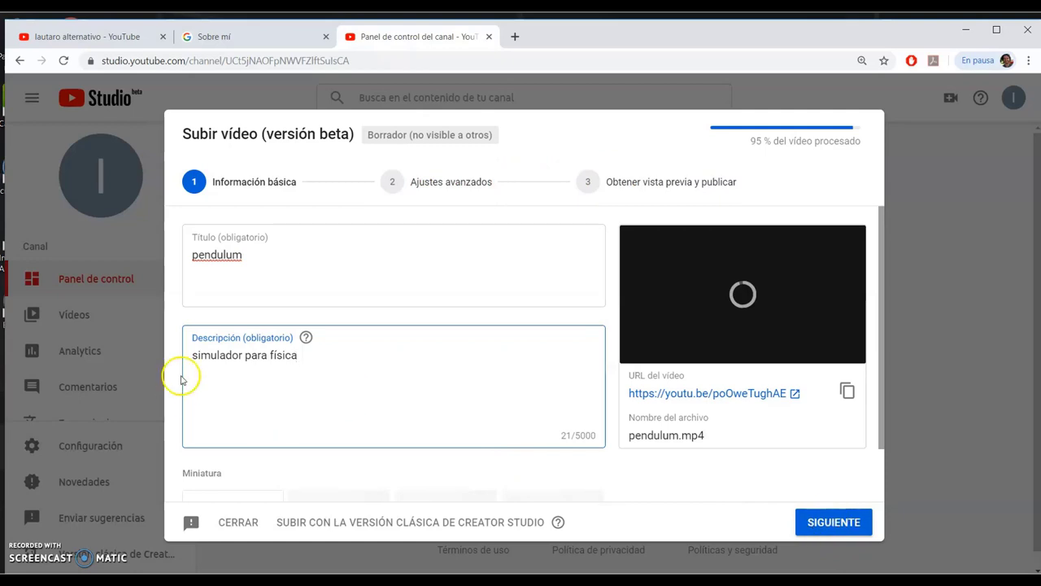
click(302, 483)
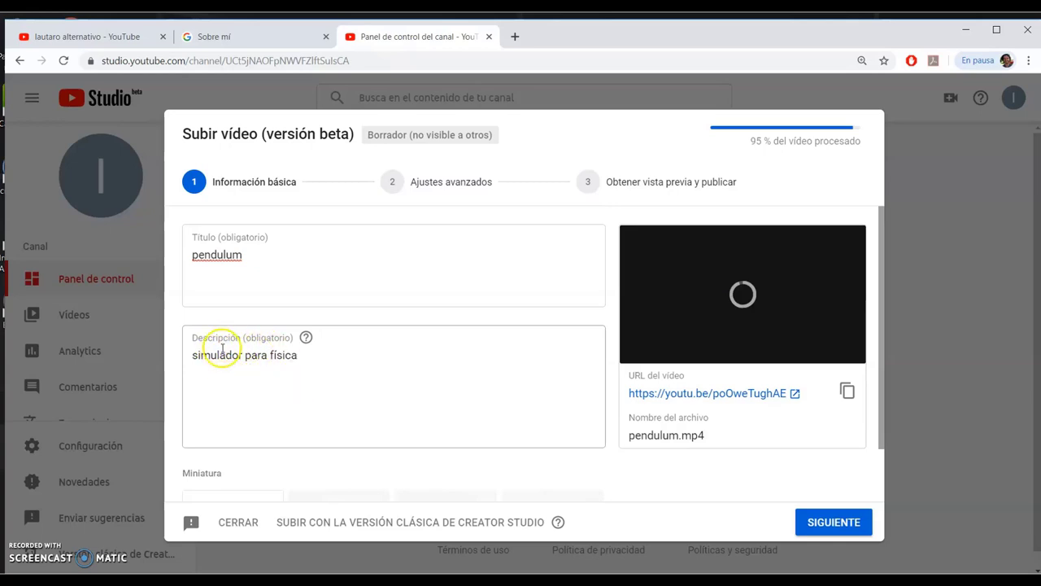
click(821, 522)
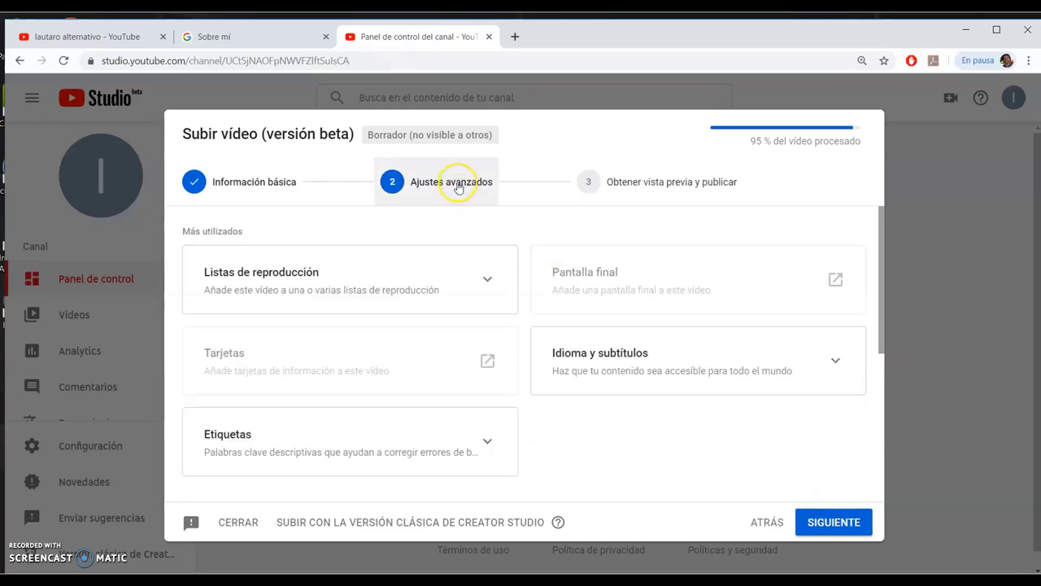
- Add the tags educación, capacitación and macroscopios to the video and continue to the preview and publish stage
click(272, 454)
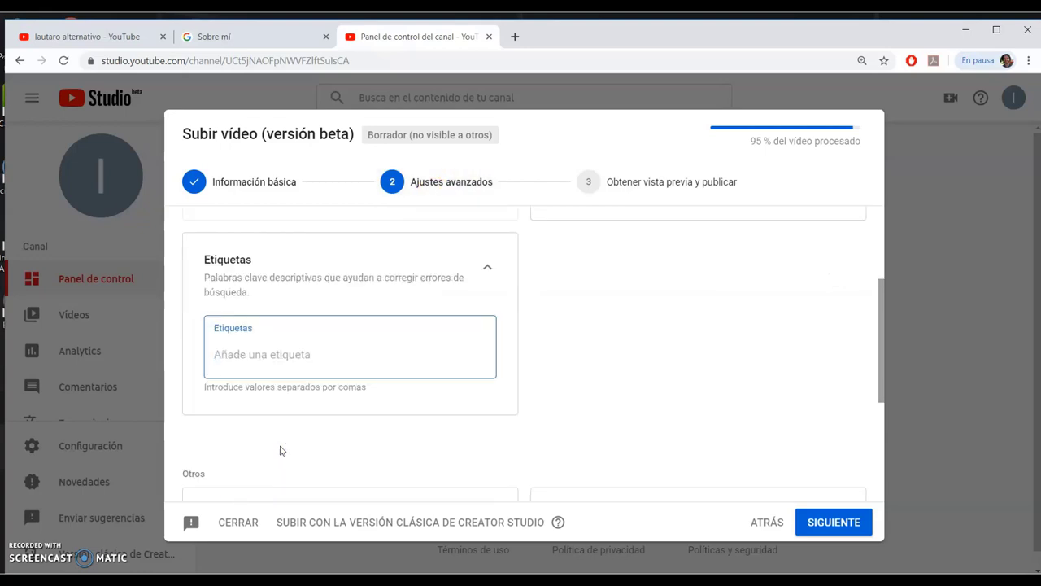
text(educación)
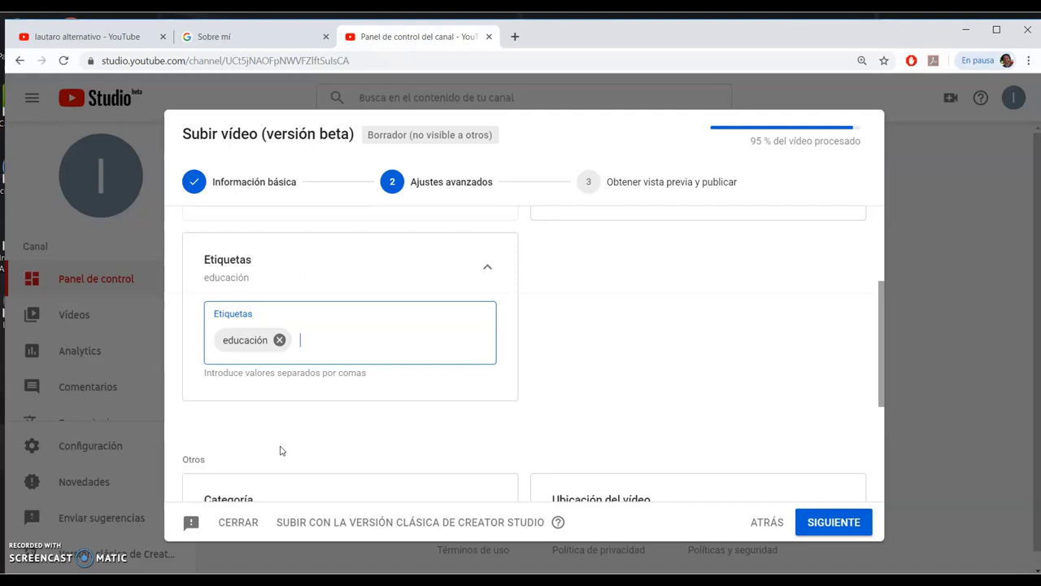
text(capacitación,)
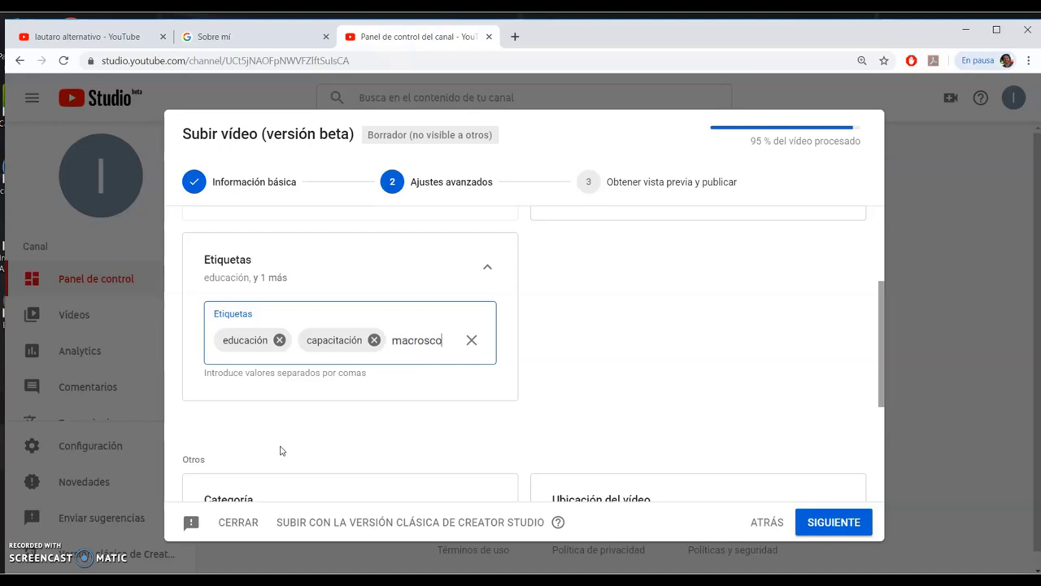
text(macroscopios,)
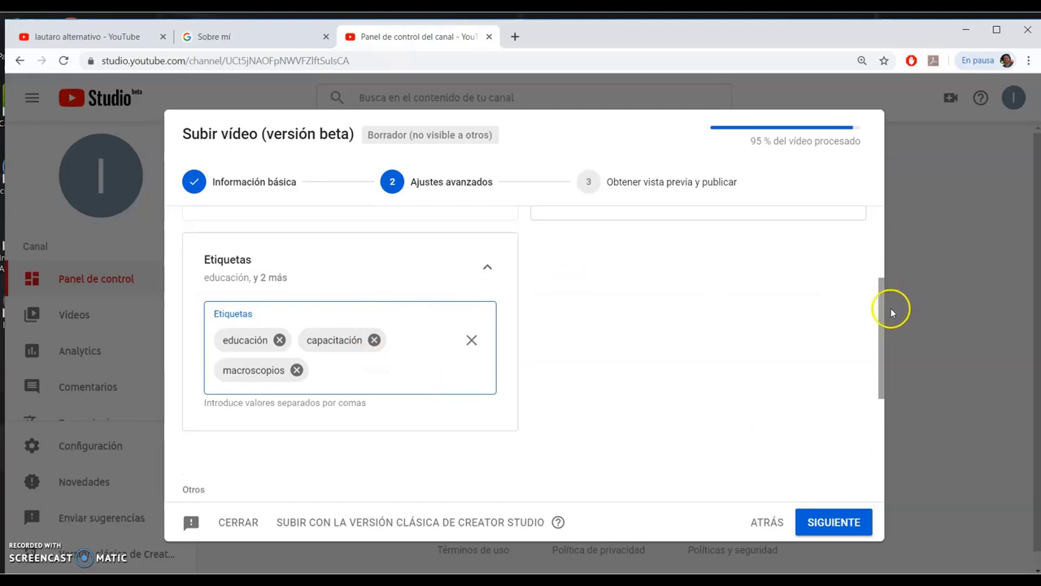
drag(885, 333, 884, 353)
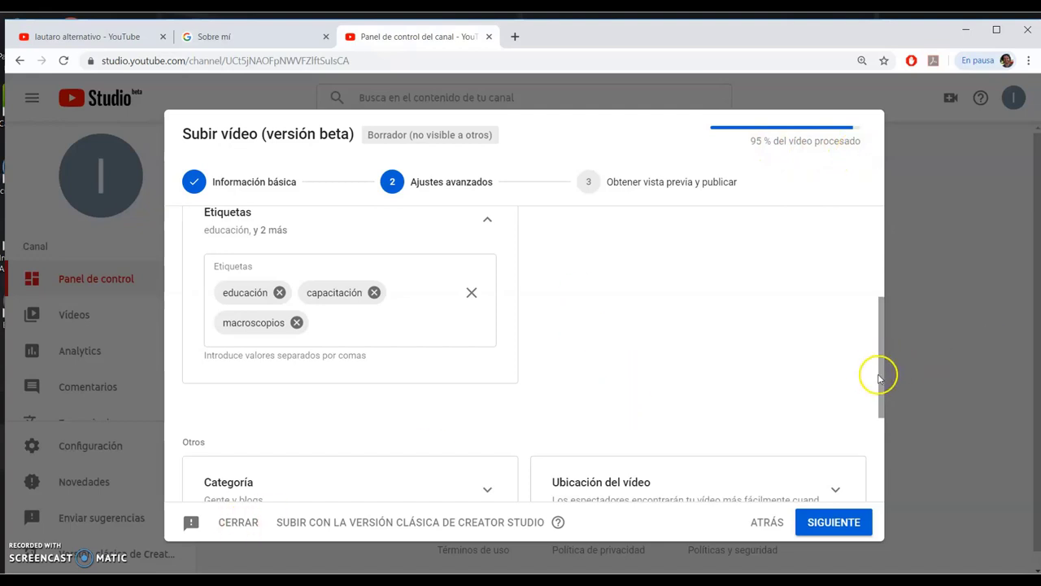
drag(881, 392, 904, 345)
click(843, 522)
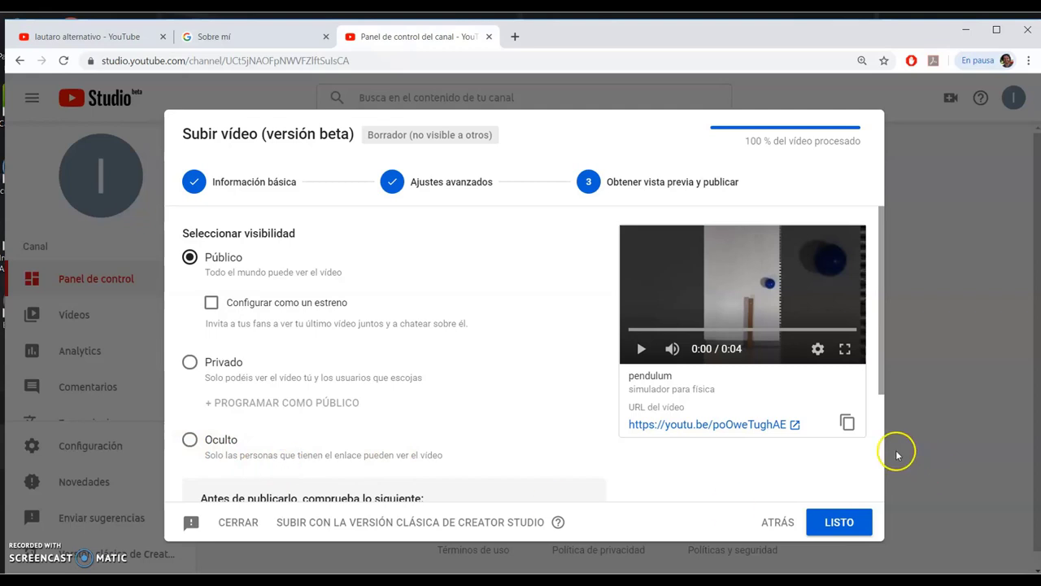
- Review the pre-publication checks and publish the pendulum video with Público visibility
drag(889, 380, 890, 530)
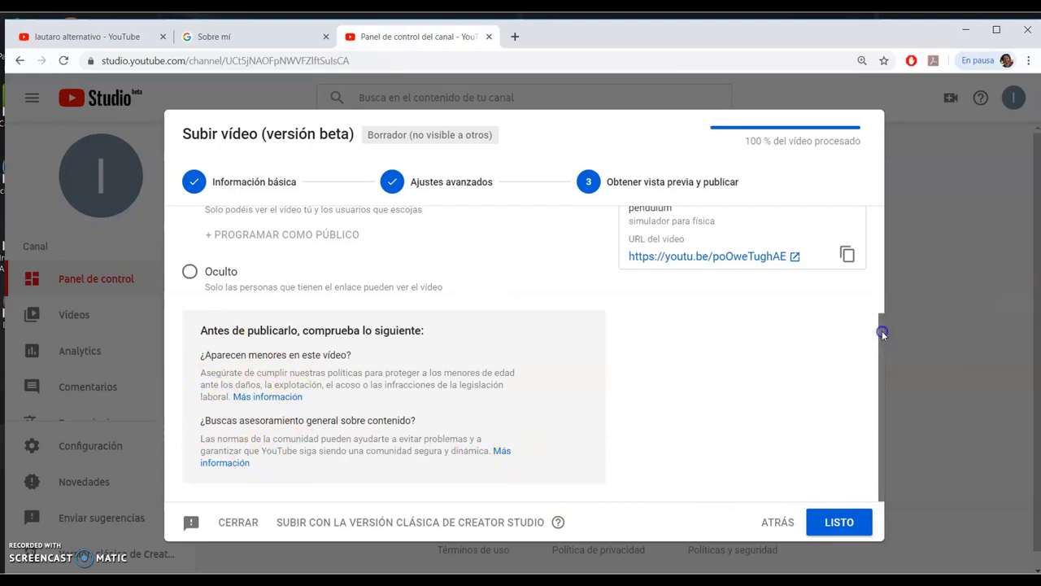
drag(883, 333, 855, 395)
click(839, 522)
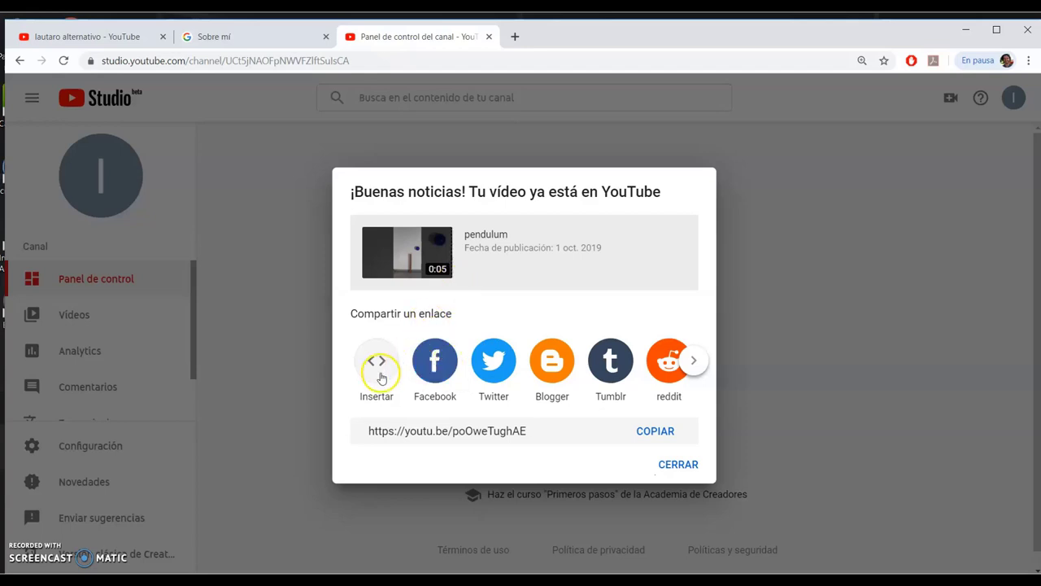
- Copy the published video's share link and open the pendulum video's details page
click(663, 433)
click(678, 465)
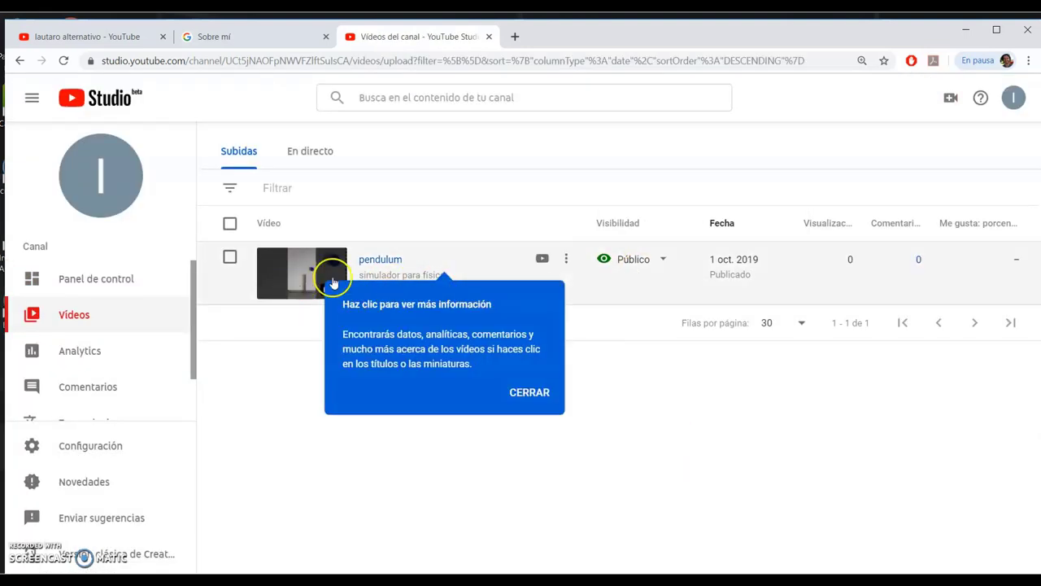
click(537, 394)
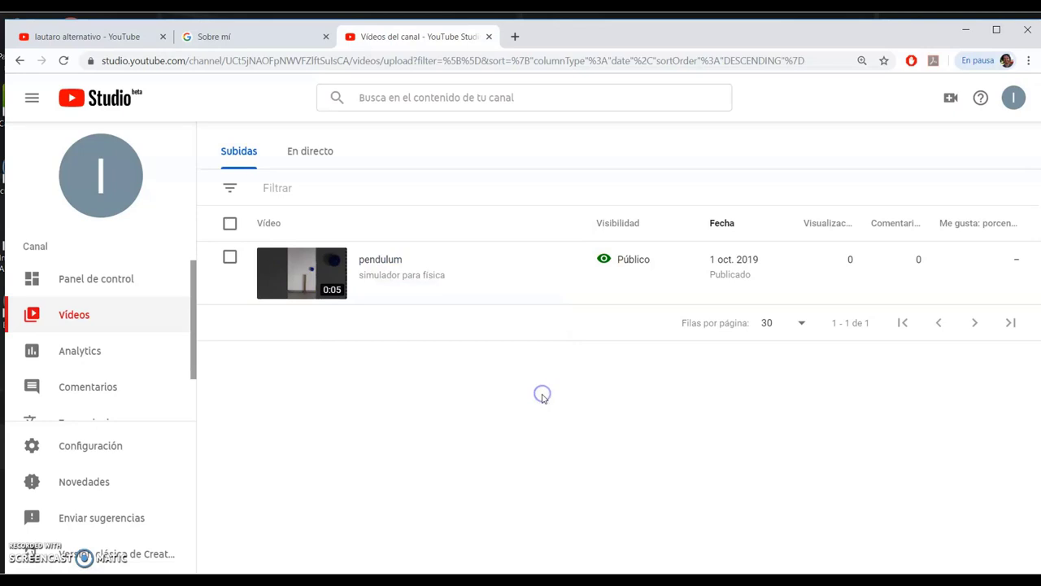
click(294, 273)
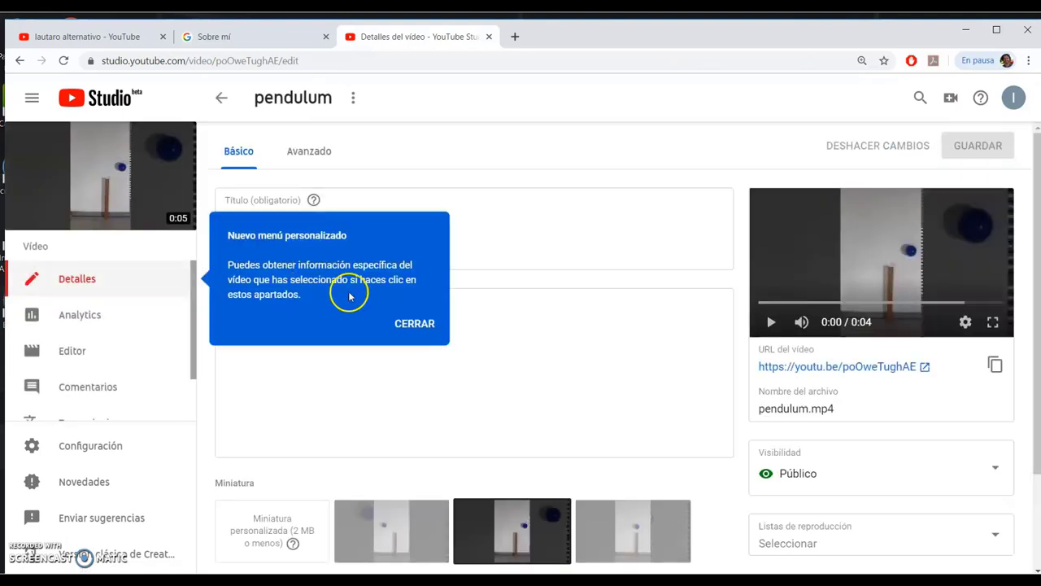
- Dismiss the custom menu tip, open the pendulum video's URL, pause the playback and close the watch page
click(411, 322)
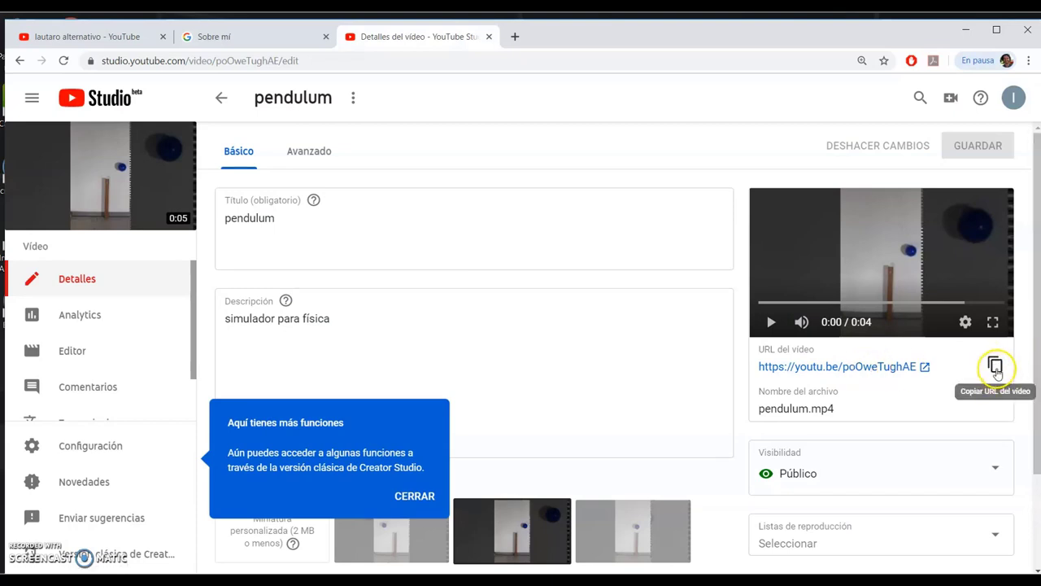
click(848, 367)
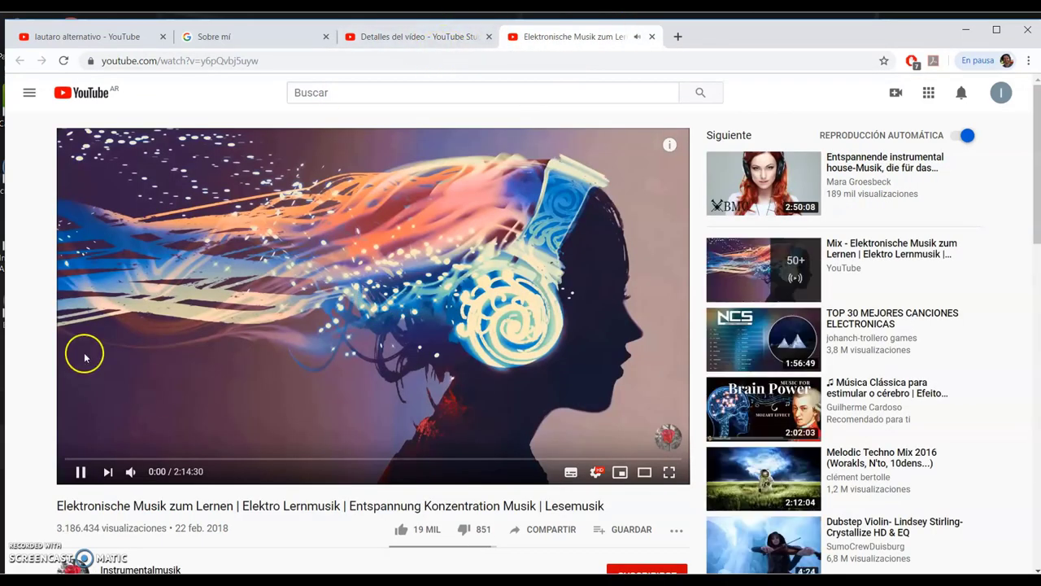
click(80, 471)
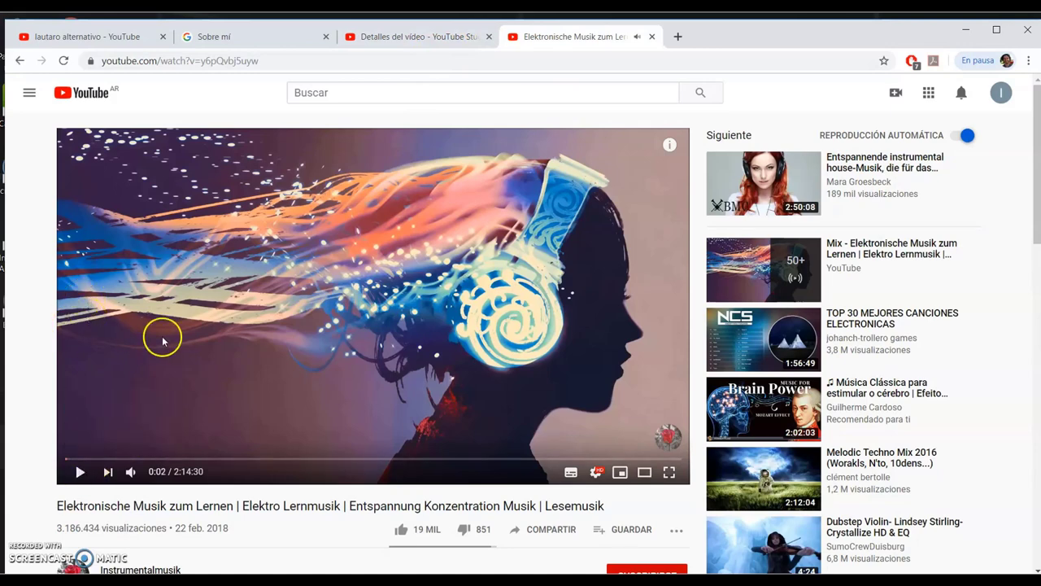
click(652, 37)
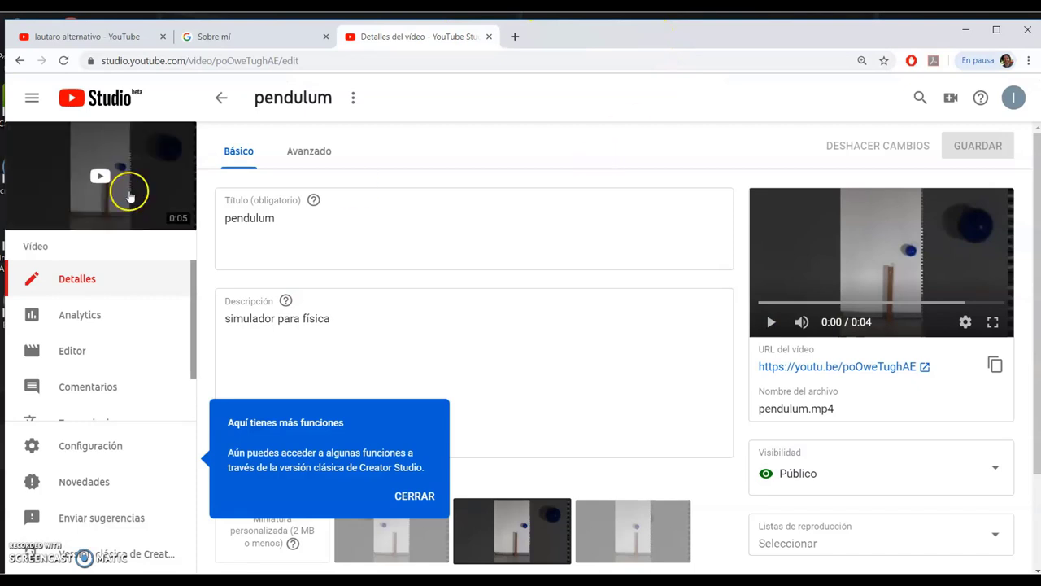
- View the pendulum video's preview in full screen and return to its details page
click(966, 323)
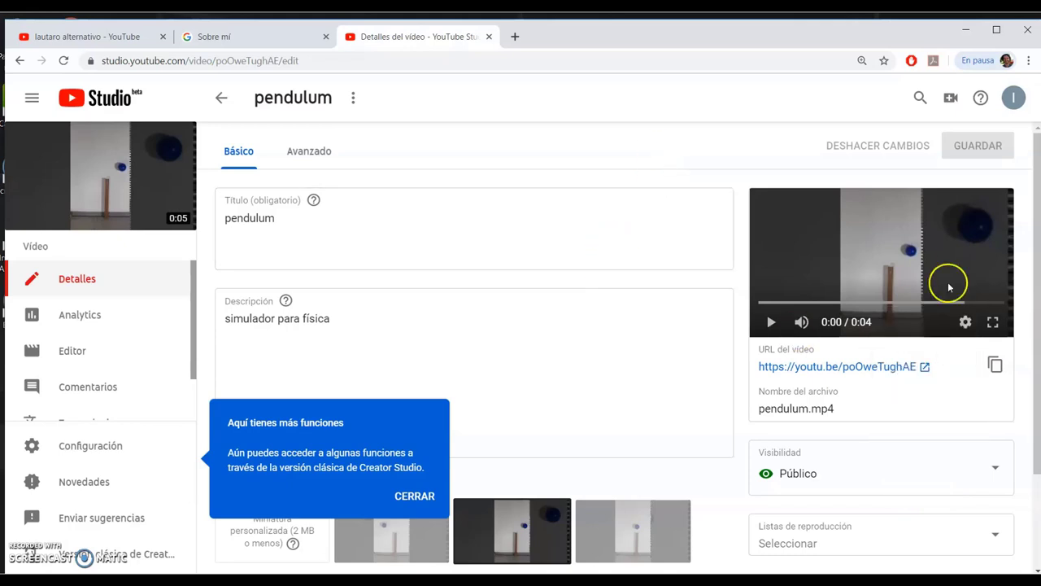
click(992, 322)
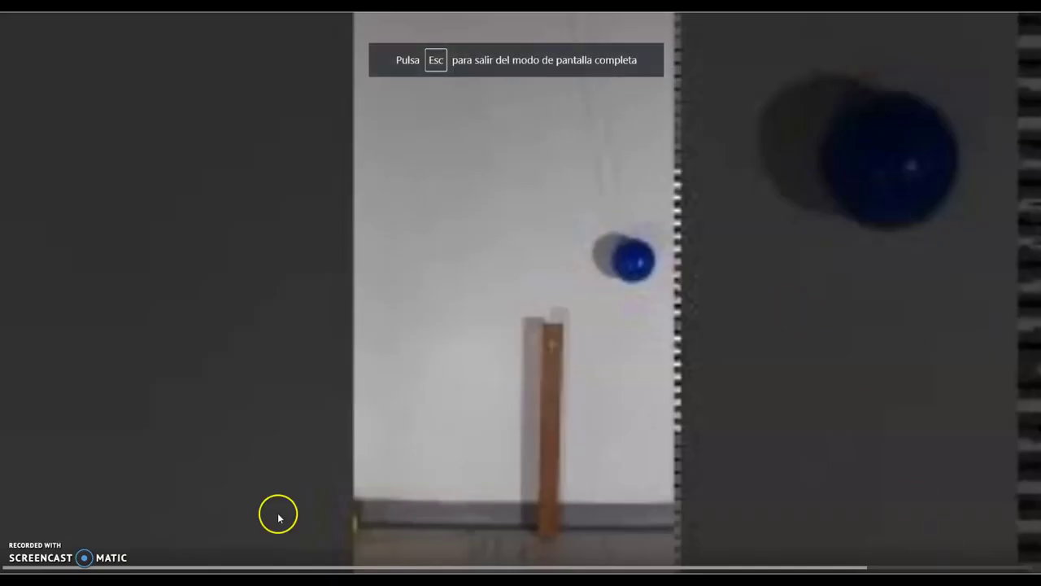
key(Escape)
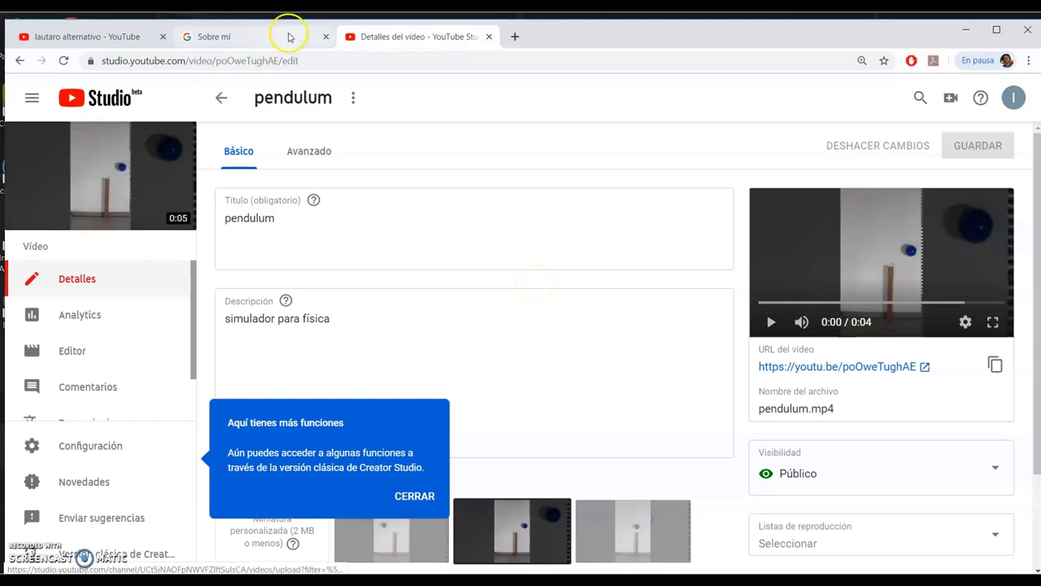
- Dismiss the remaining tip, set the pendulum video's license to Creative Commons: Atribución and save the changes
click(316, 154)
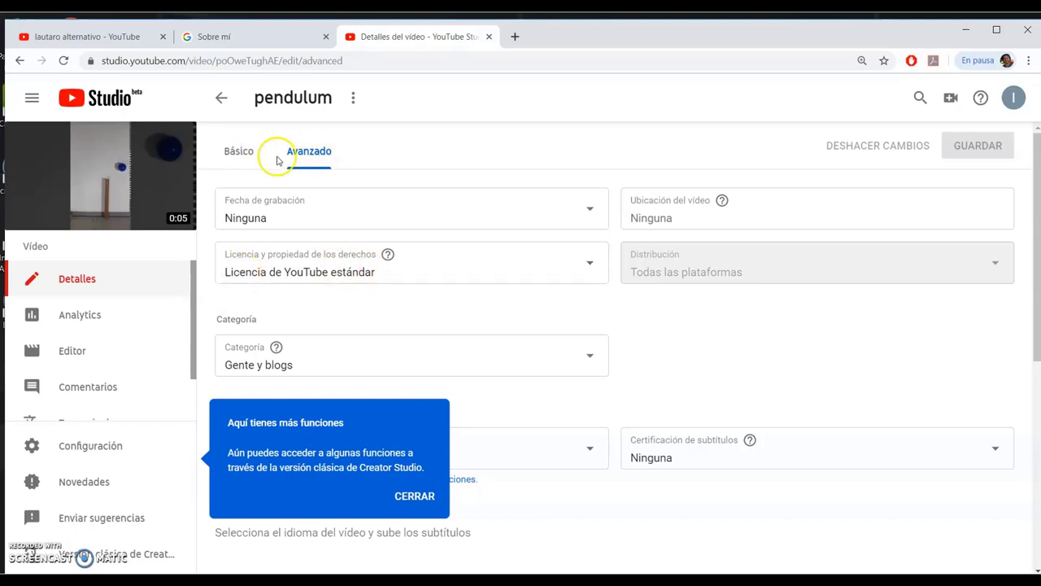
click(231, 153)
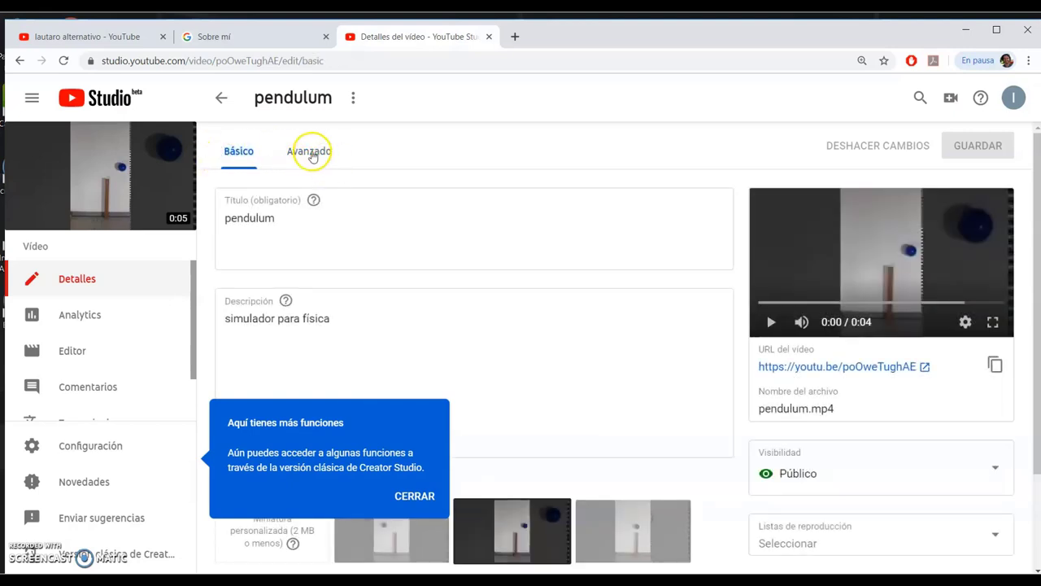
click(414, 495)
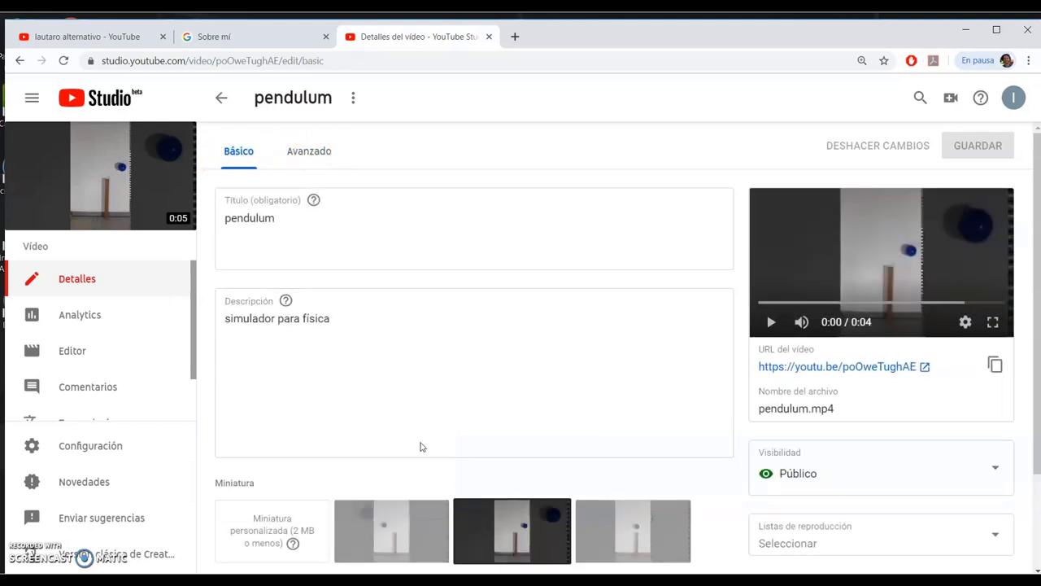
click(309, 154)
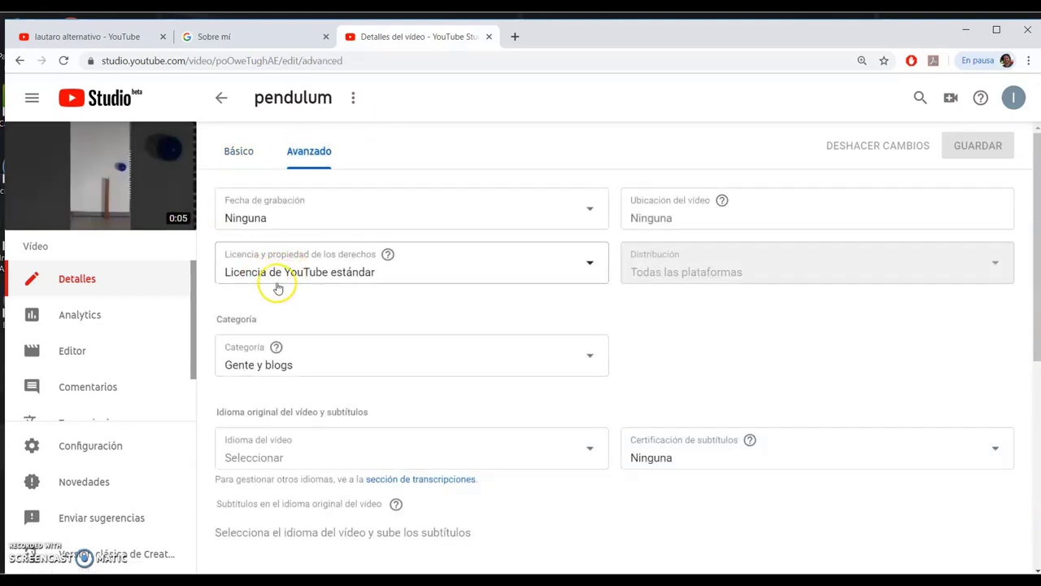
click(591, 264)
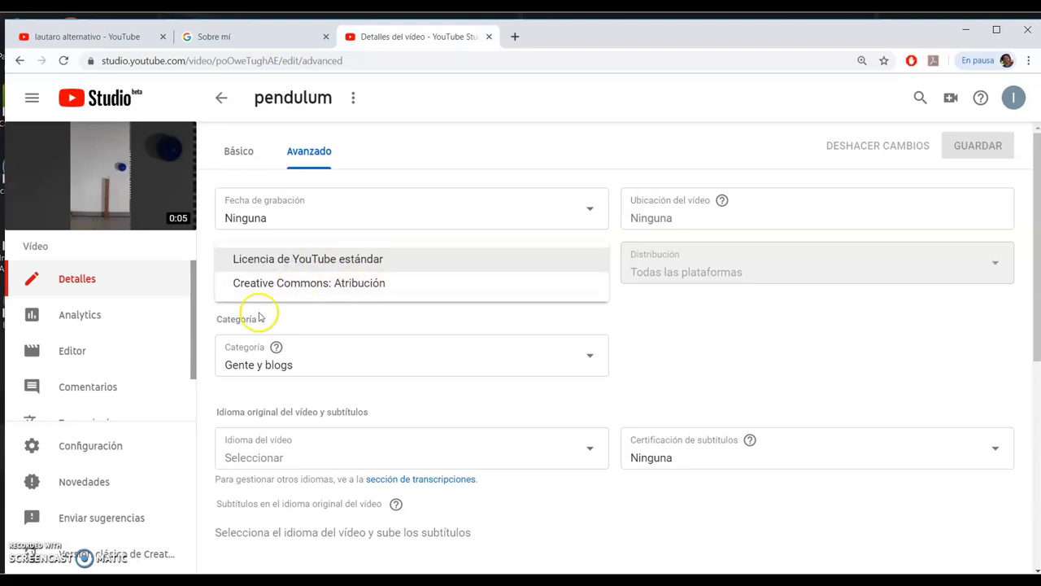
click(293, 283)
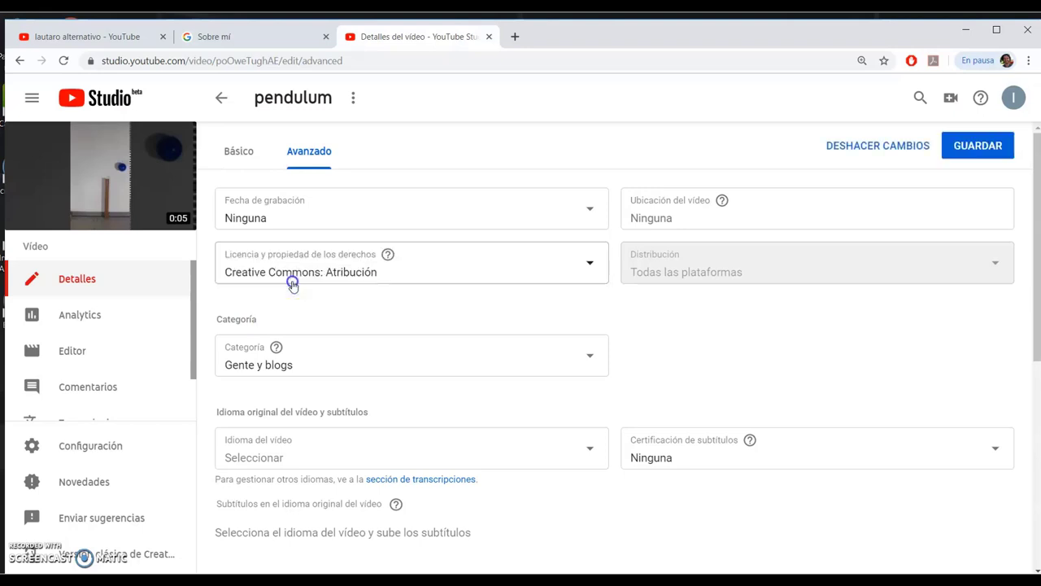
click(970, 145)
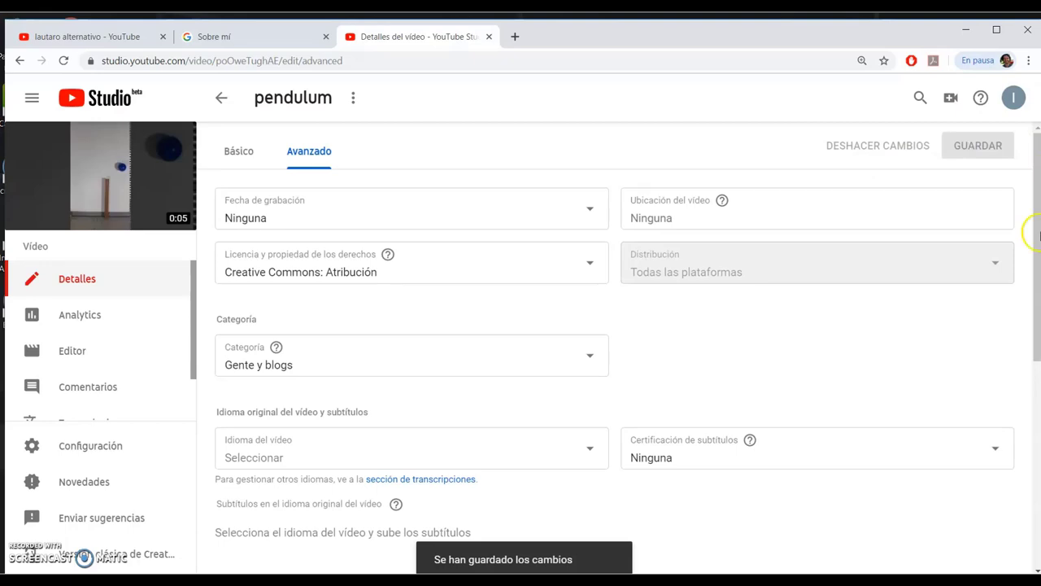
- Review the remaining advanced settings, then open the pendulum video on YouTube and list its playback quality options
drag(1038, 234, 1030, 470)
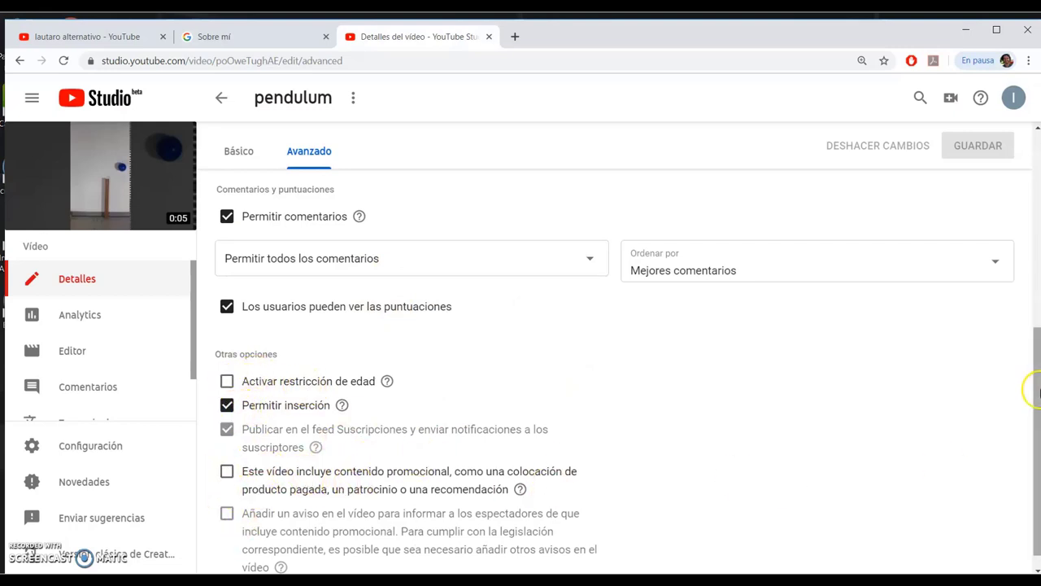
drag(1033, 357, 1037, 102)
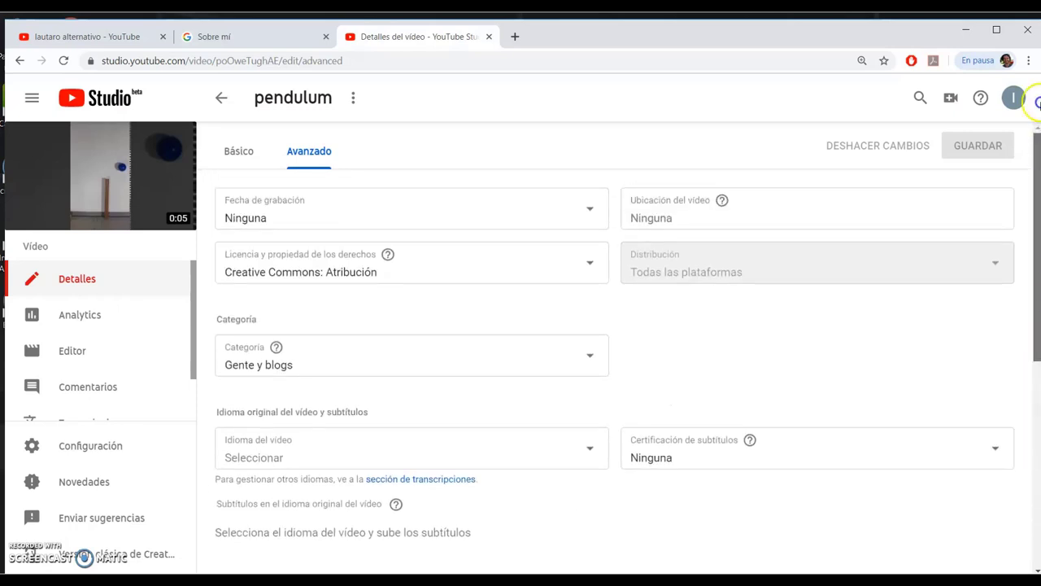
mouse_move(181, 135)
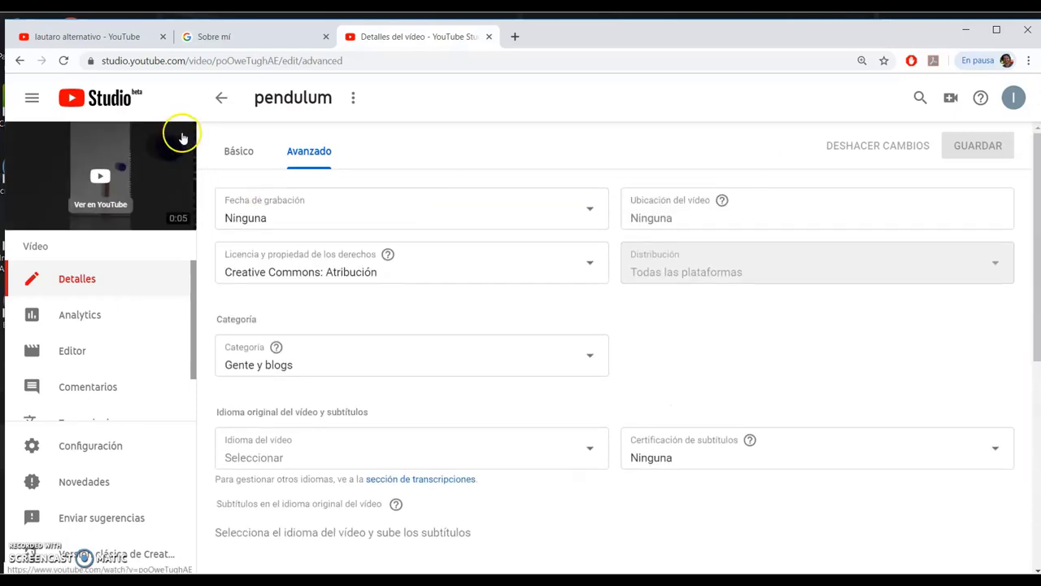
click(101, 173)
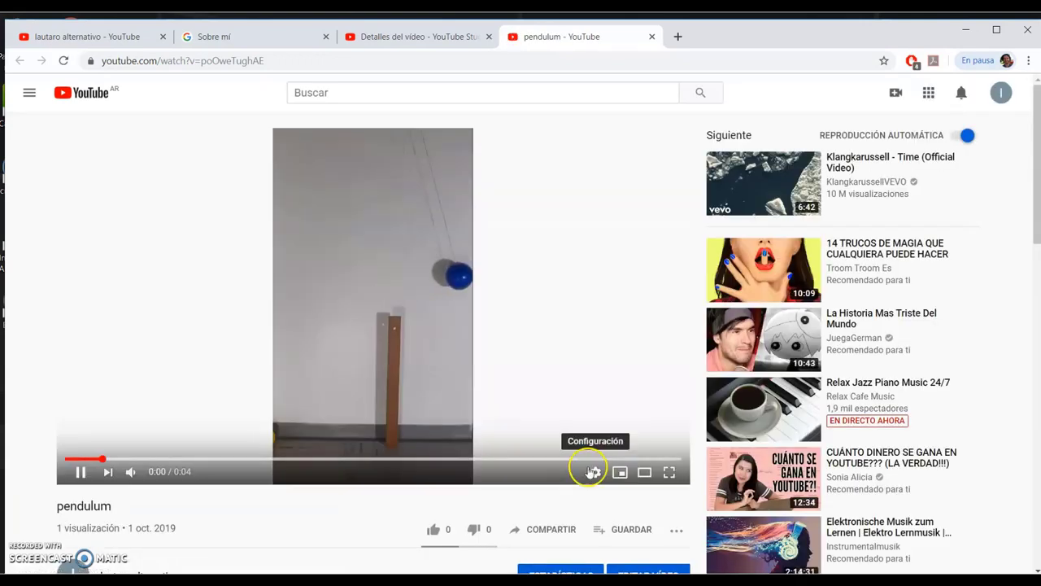
click(595, 471)
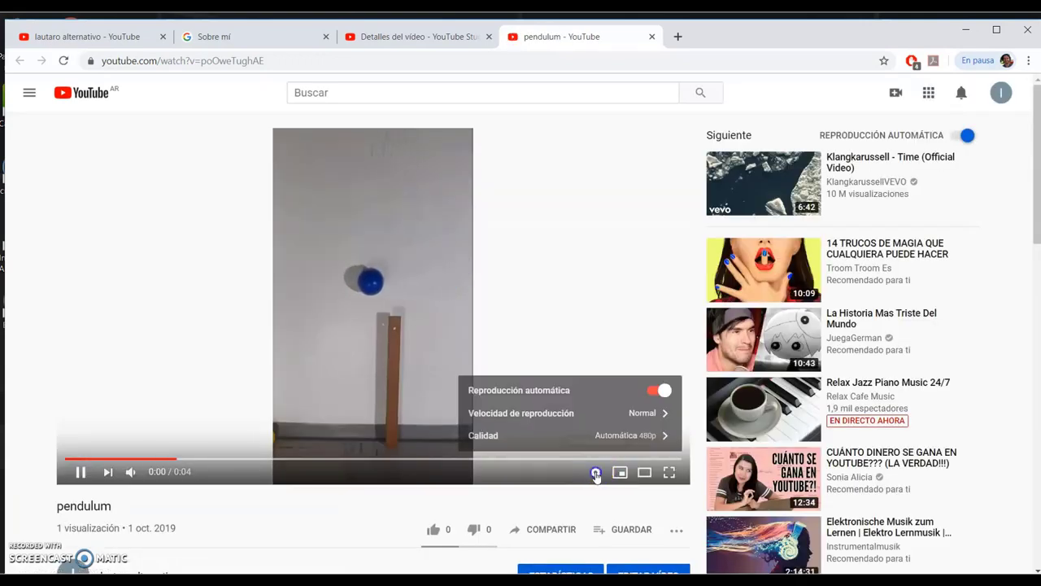
click(629, 437)
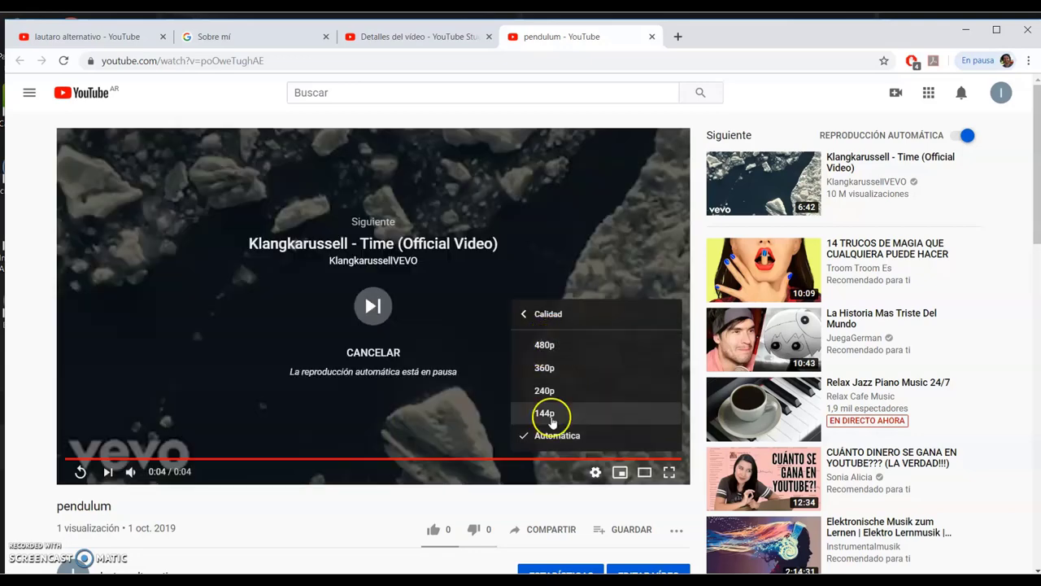
- Close the Sobre mí and pendulum watch pages and return to the video's details in YouTube Studio
click(392, 41)
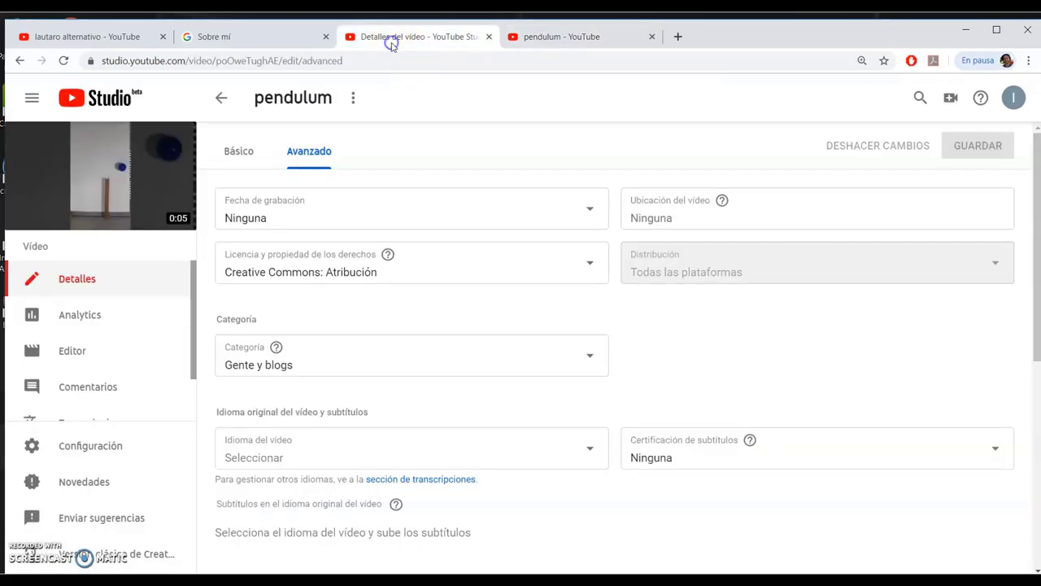
click(245, 38)
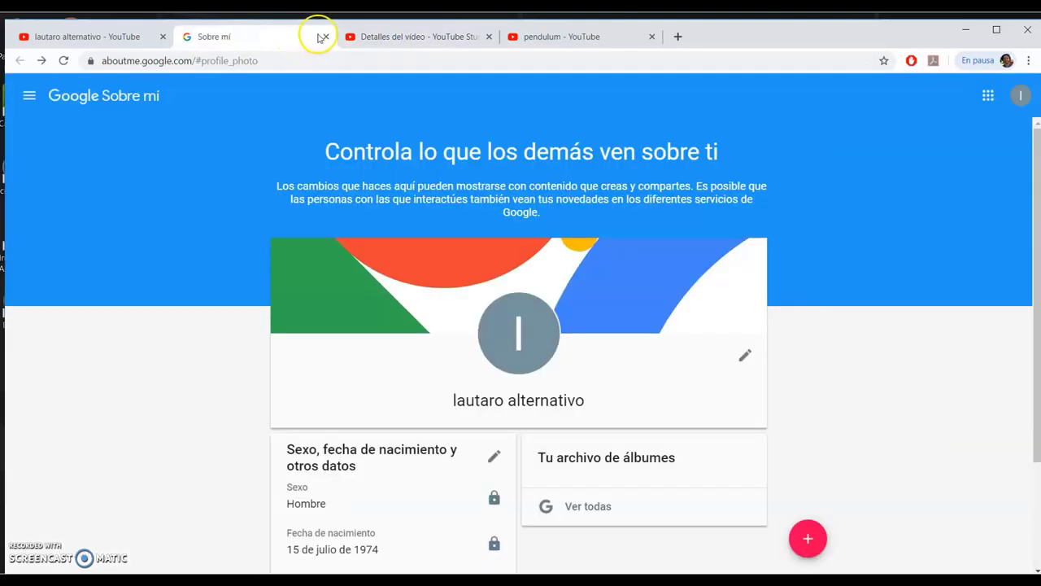
click(325, 38)
click(372, 37)
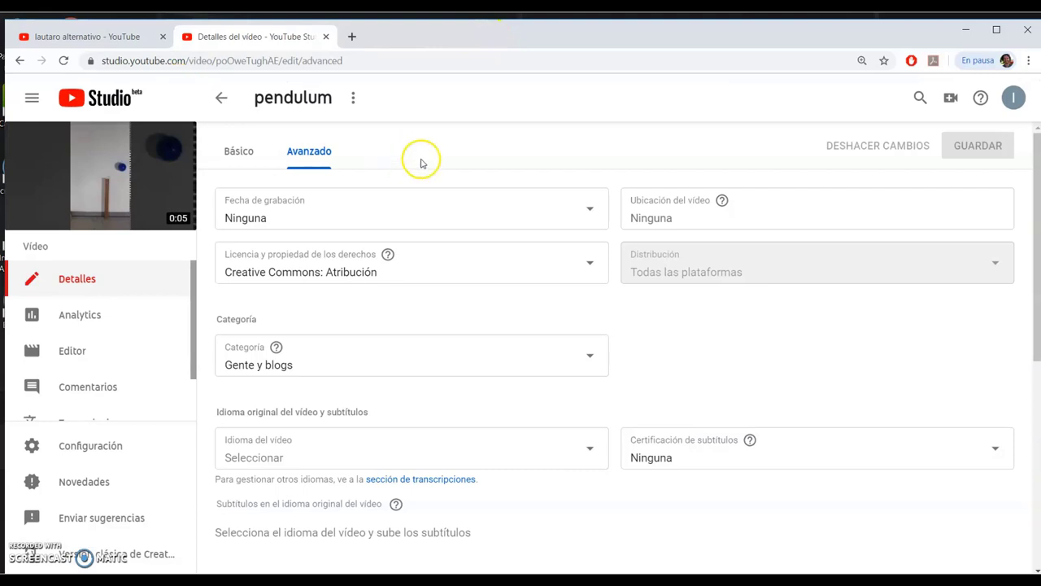
- View the classic Subir vídeo upload page and return to the pendulum video's details
click(950, 100)
click(952, 101)
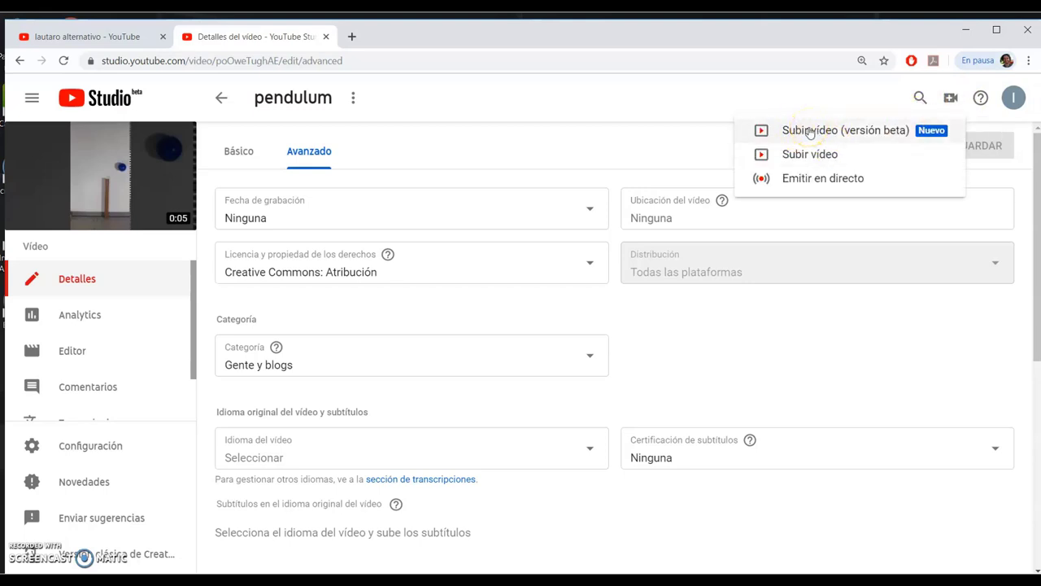
click(809, 155)
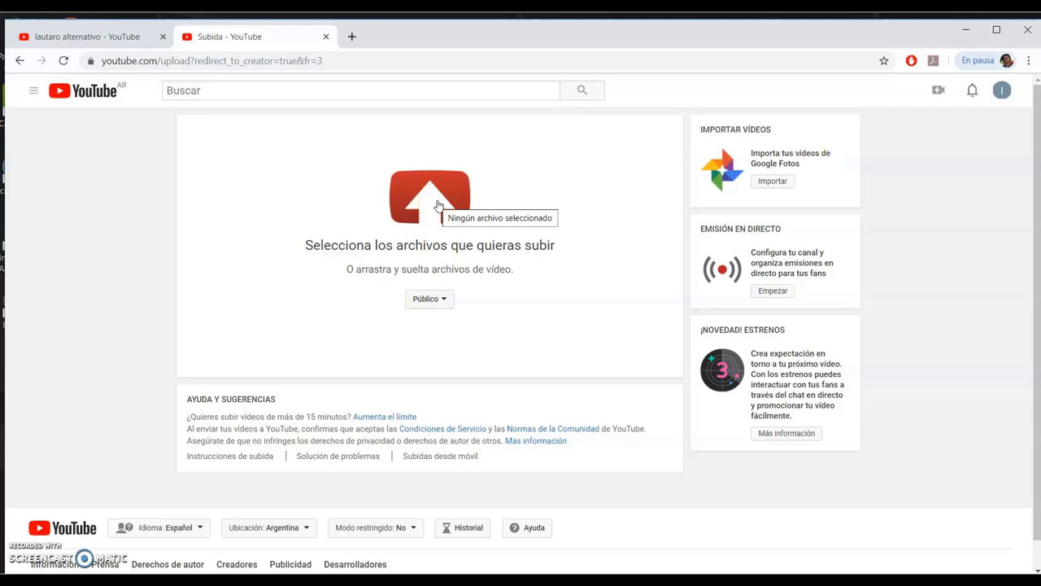
click(22, 61)
click(22, 64)
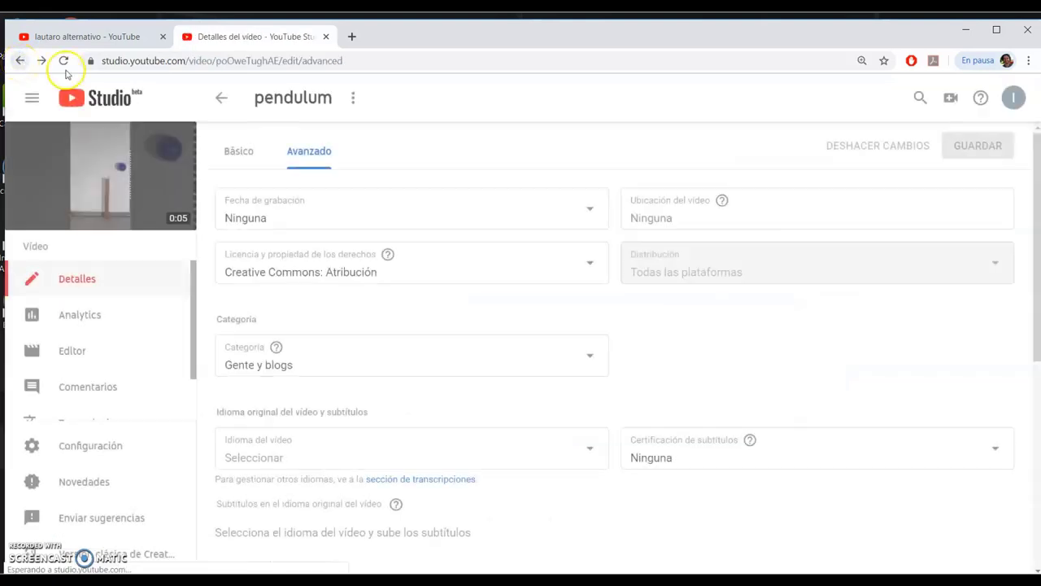
- Upload free-fall.mp4 from the Descargas folder using the beta version of the video uploader
click(950, 98)
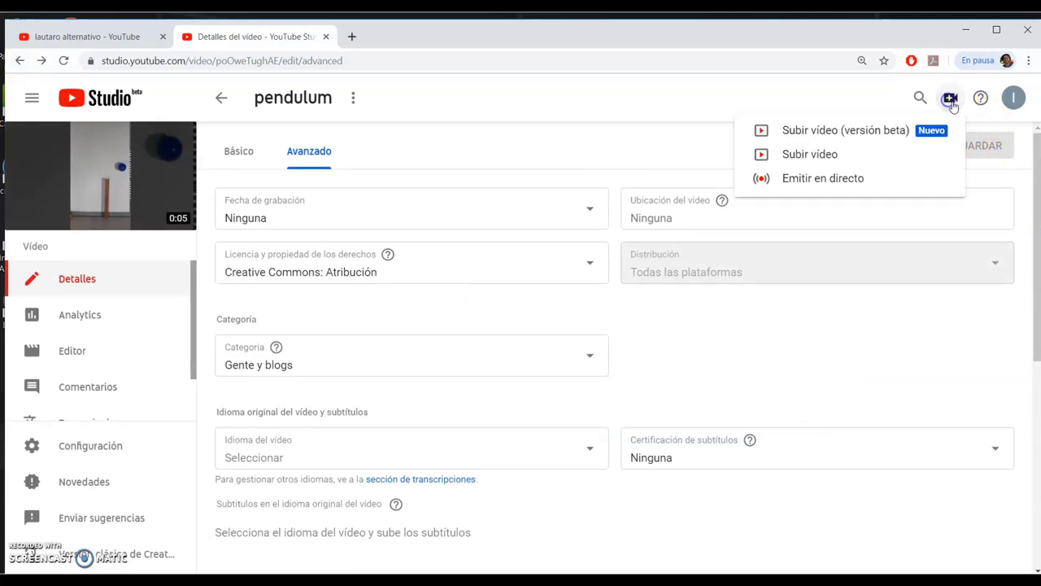
click(827, 132)
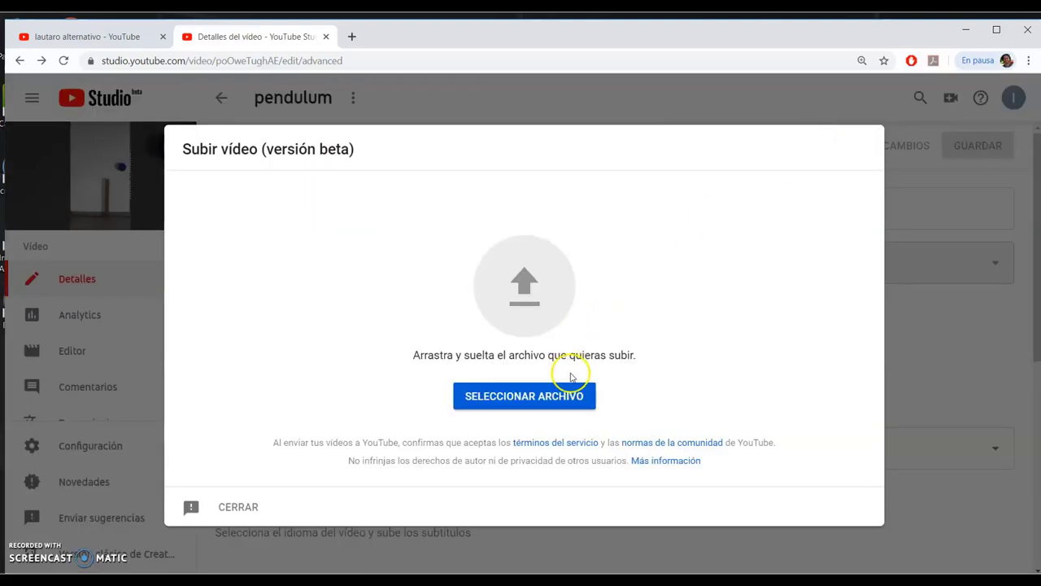
click(540, 399)
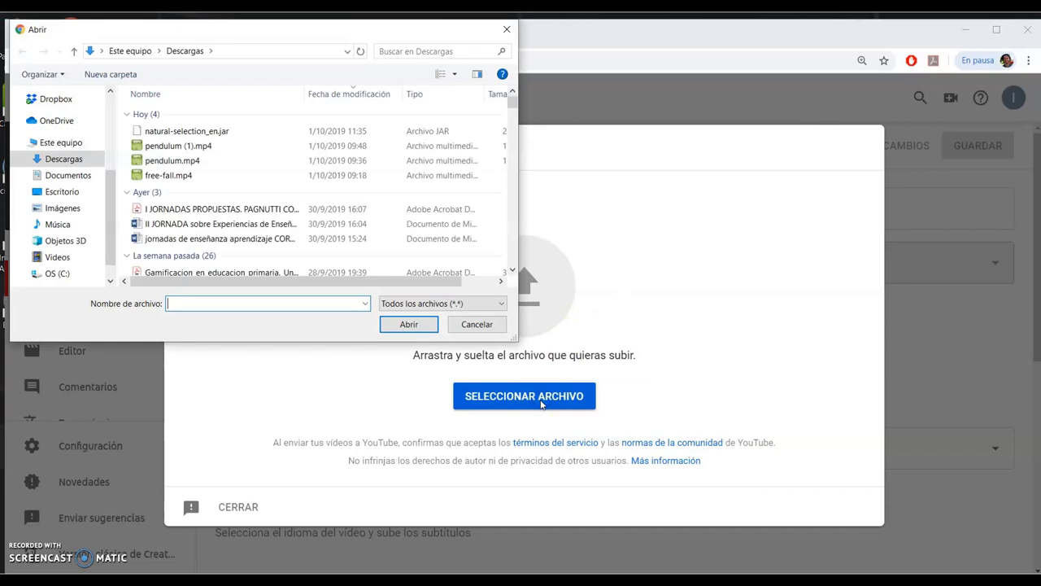
click(204, 175)
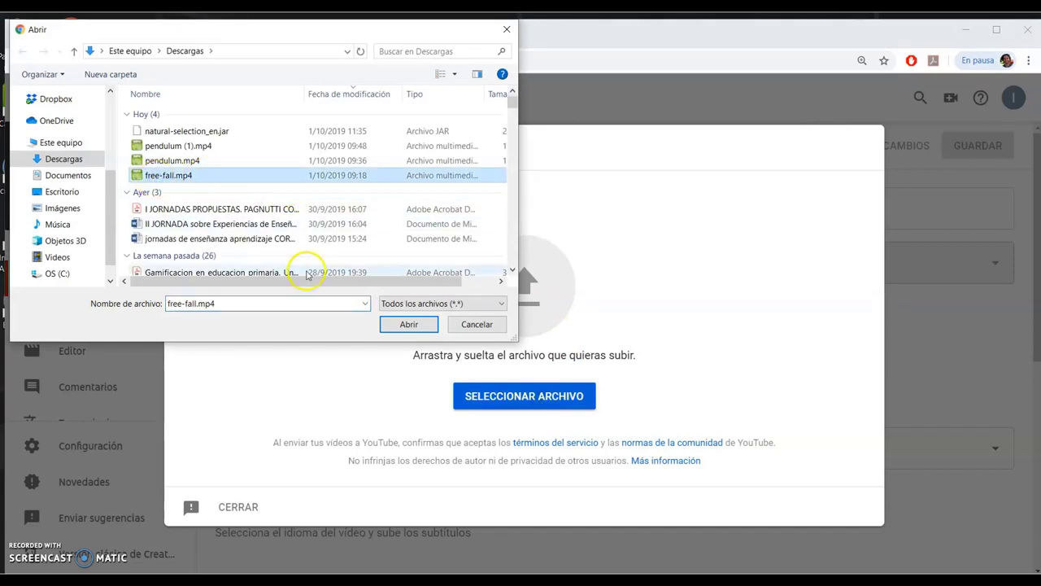
click(407, 325)
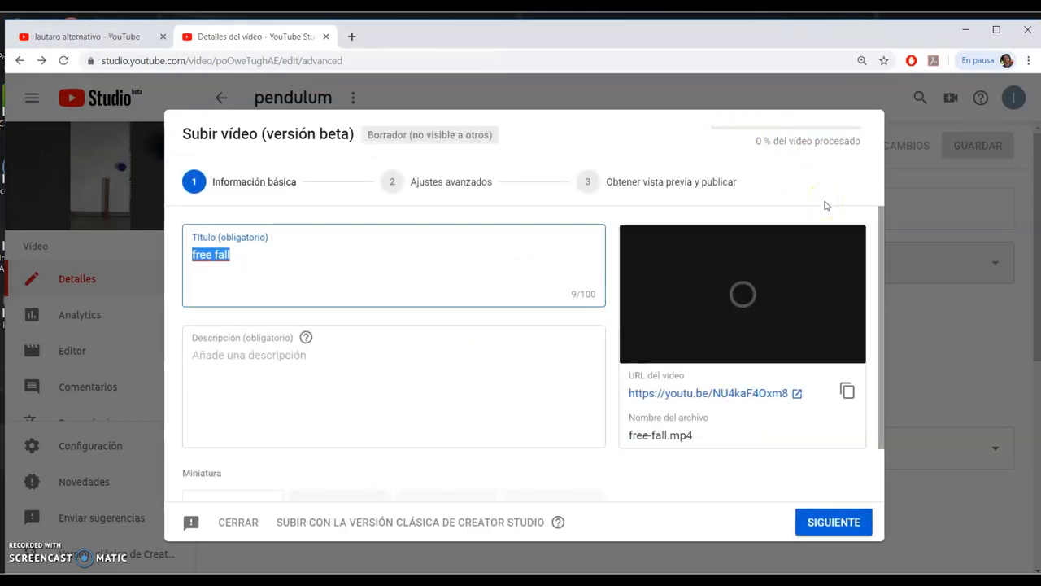
- Enter "free fall" as the uploaded video's description, check the thumbnails, and continue to the advanced settings
click(833, 525)
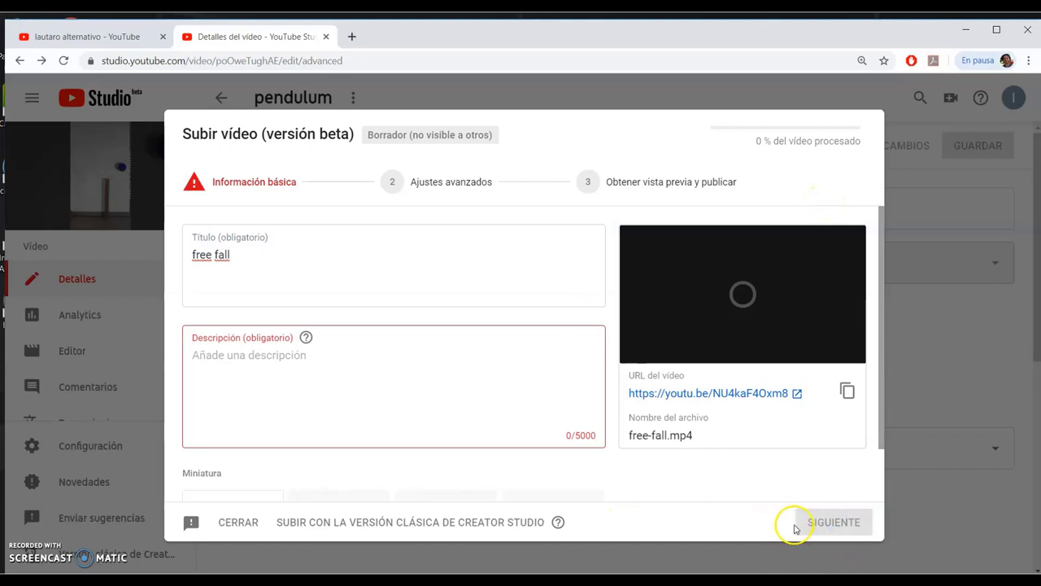
click(305, 360)
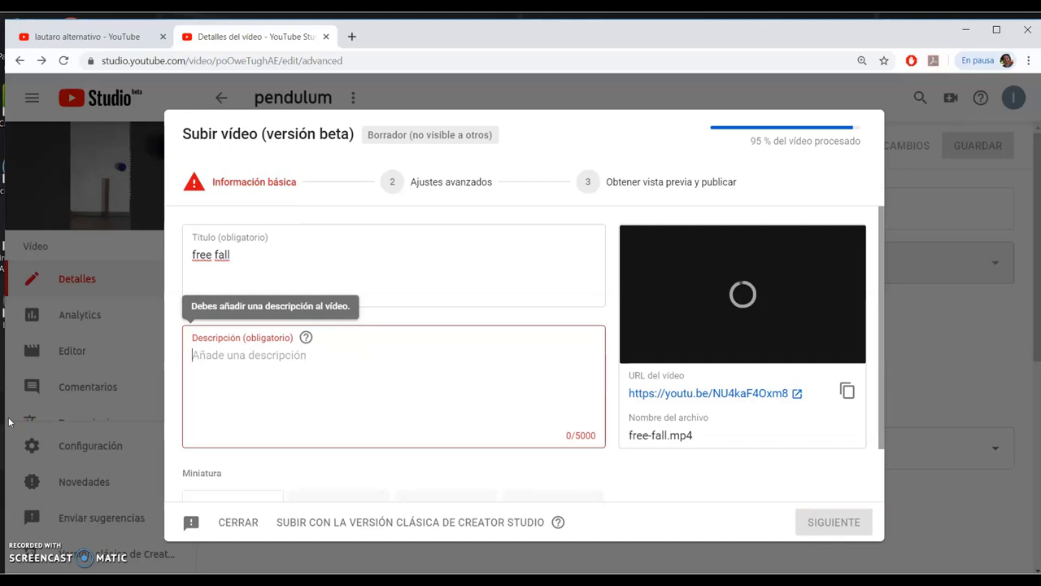
text(f)
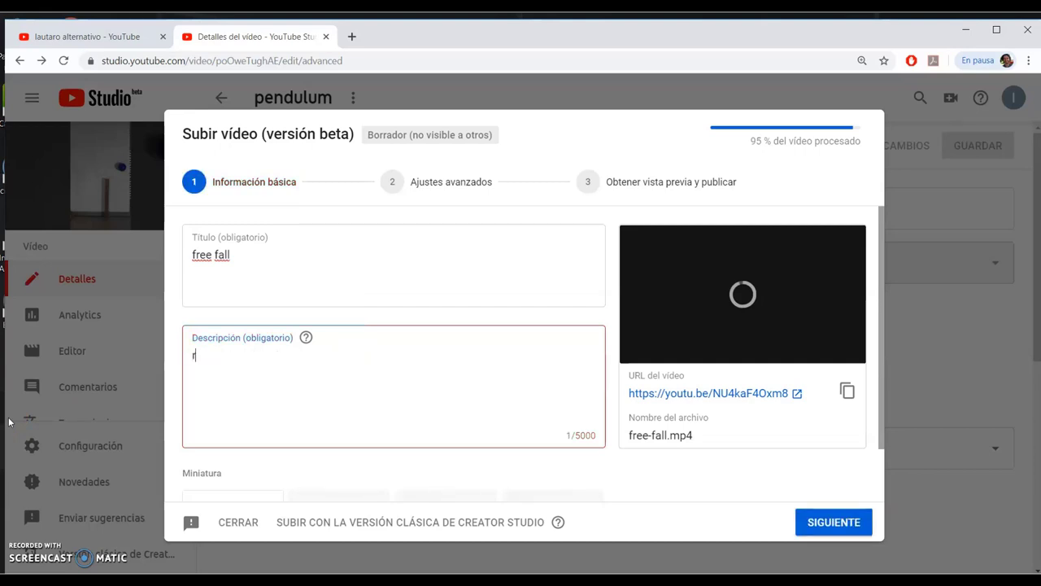
text(rer )
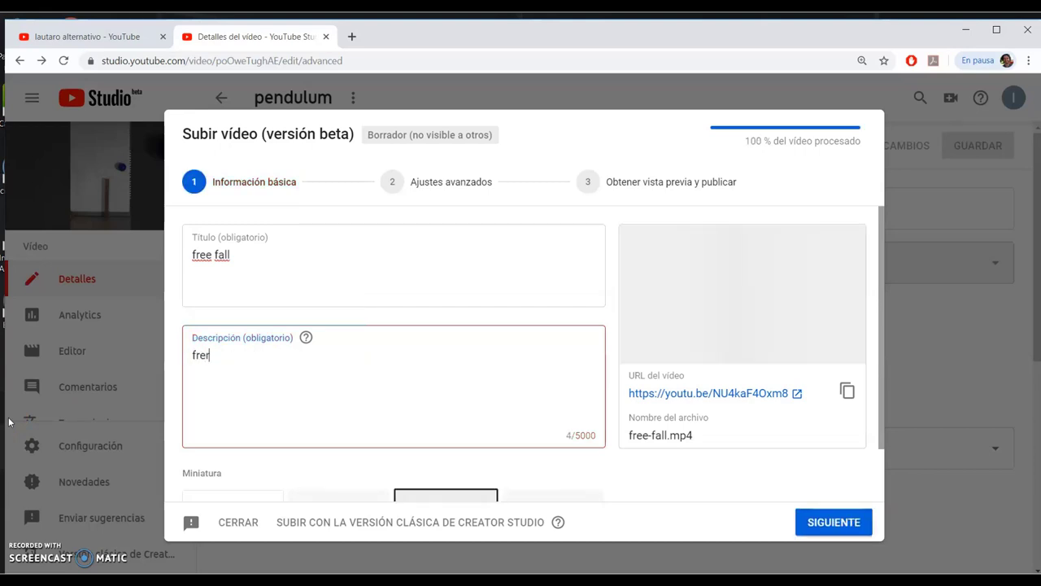
key(BackSpace)
key(BackSpace)
text(e fall)
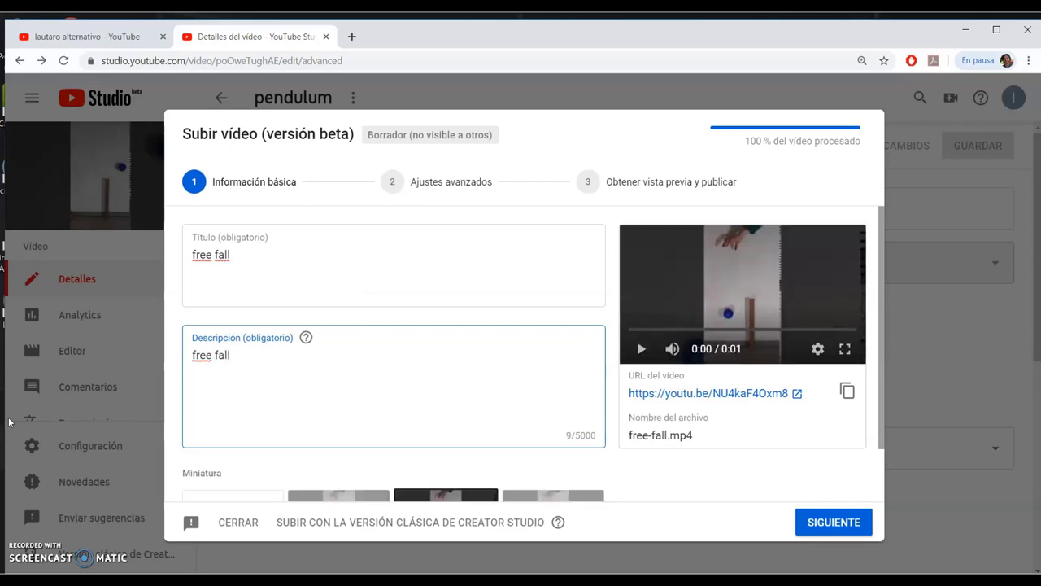
click(493, 433)
drag(879, 440, 877, 488)
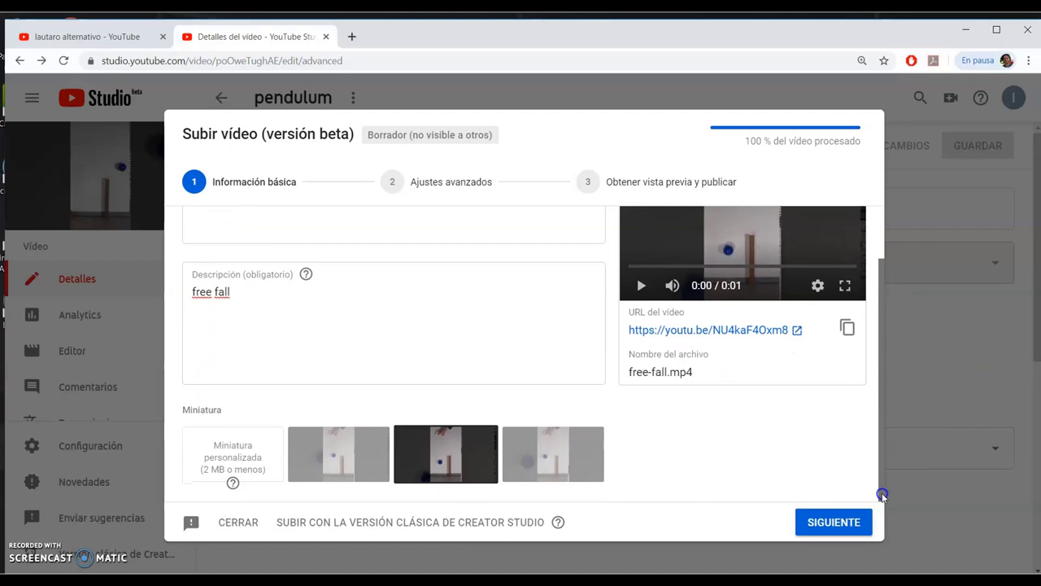
click(834, 523)
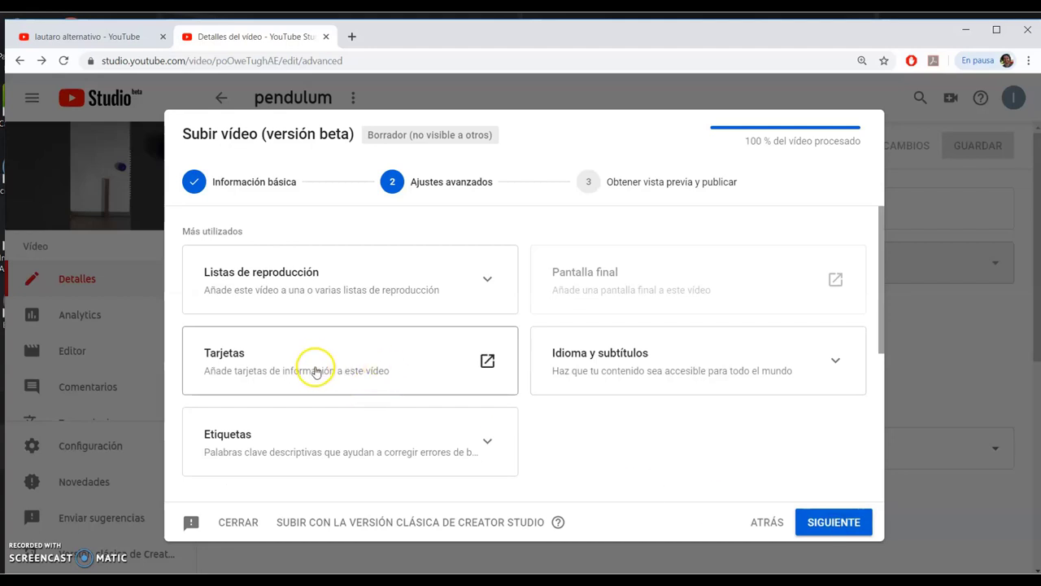
- Add the tags bola and capacitación to the free fall video and continue to the preview and publishing stage
click(298, 431)
text(p)
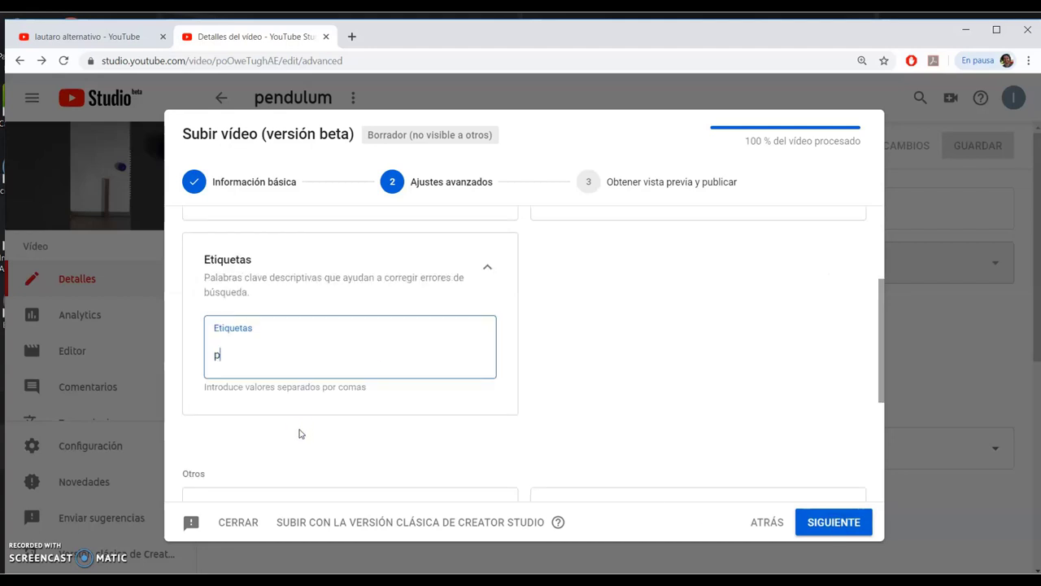
key(BackSpace)
text(b)
text(ola,)
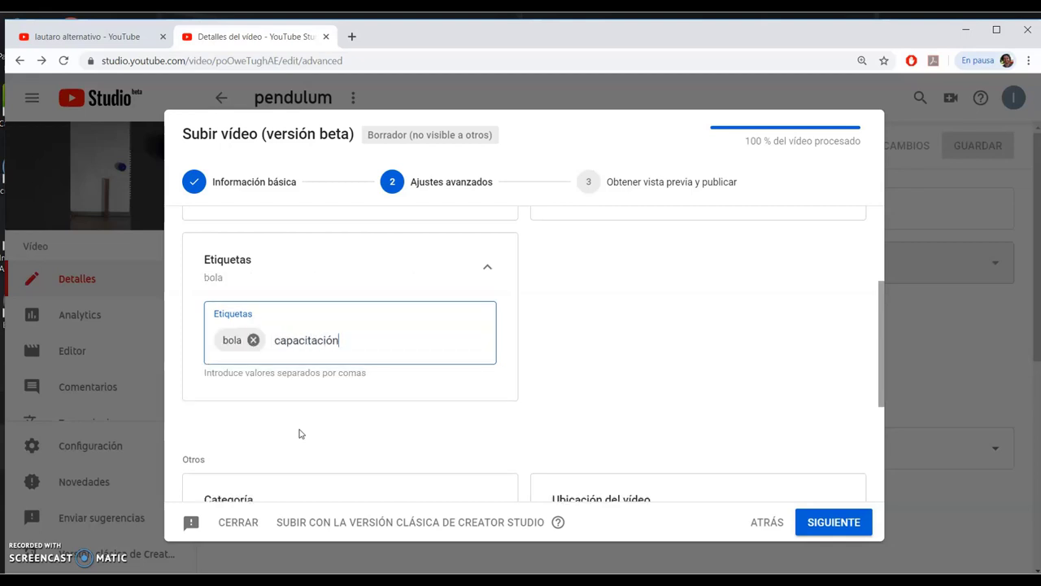
click(836, 521)
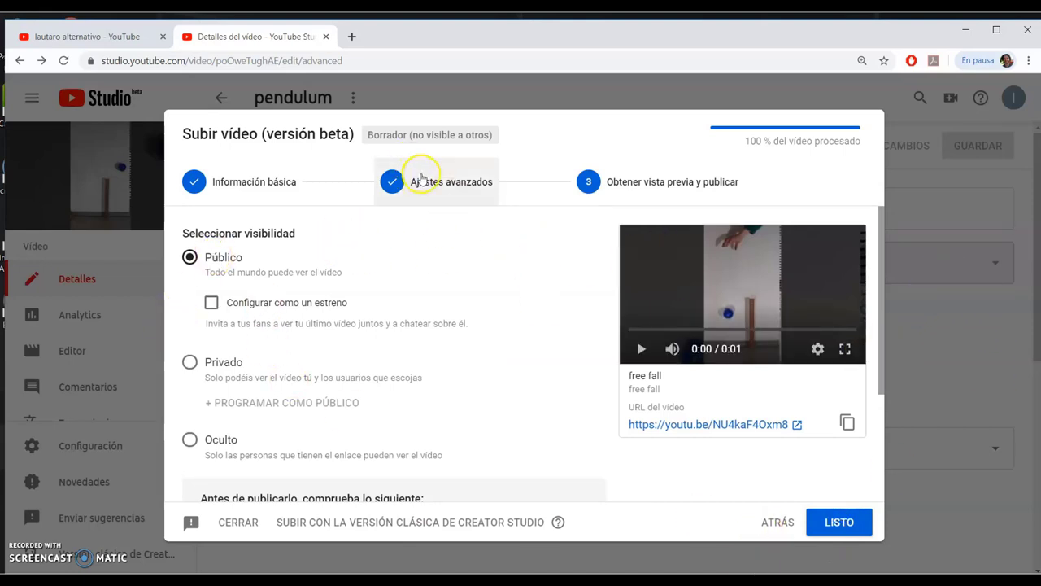
- Publish the free fall video with Público visibility and close the link-sharing dialog
drag(882, 263, 878, 340)
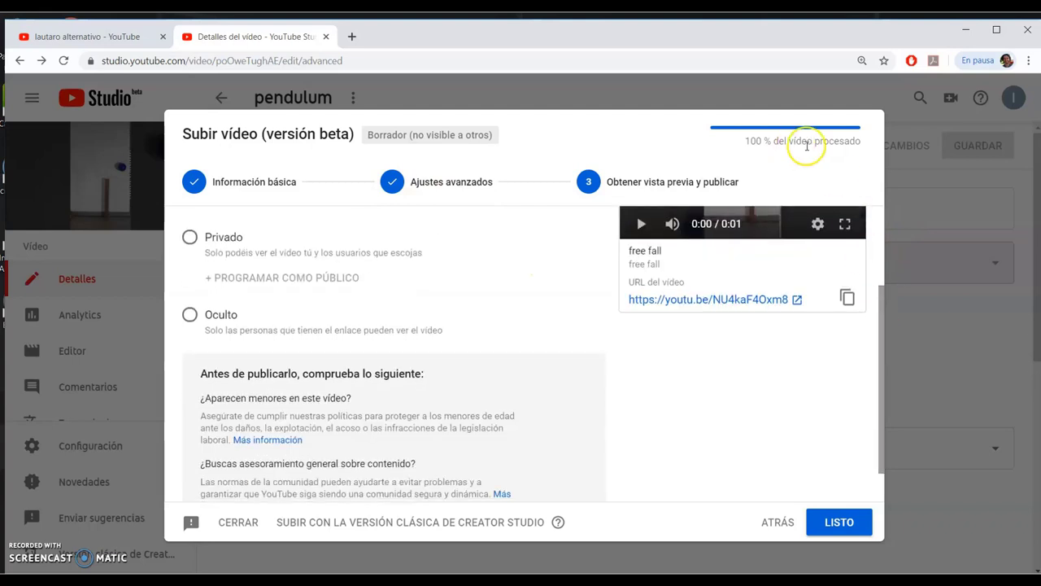
click(824, 523)
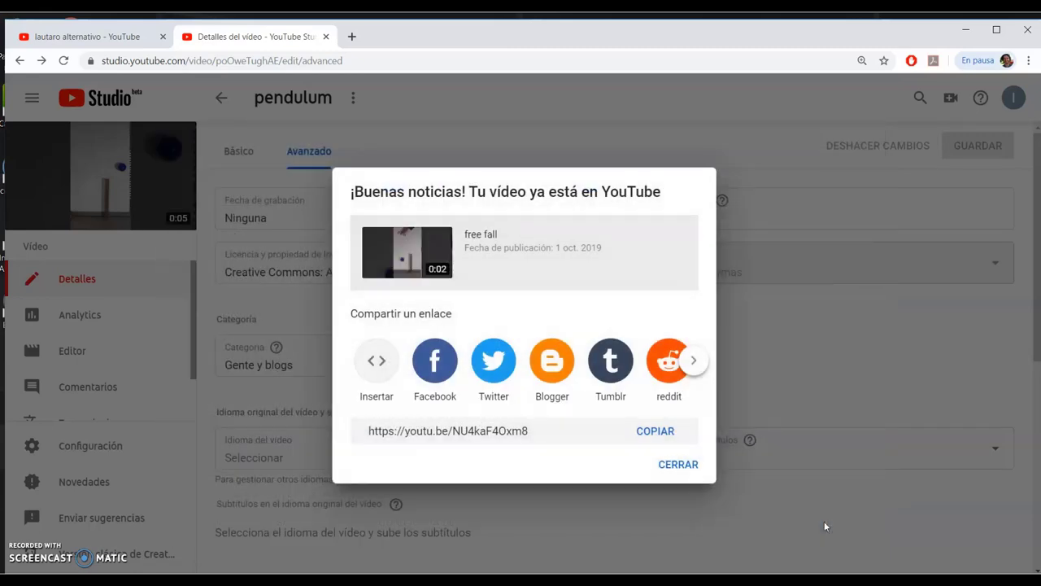
click(704, 458)
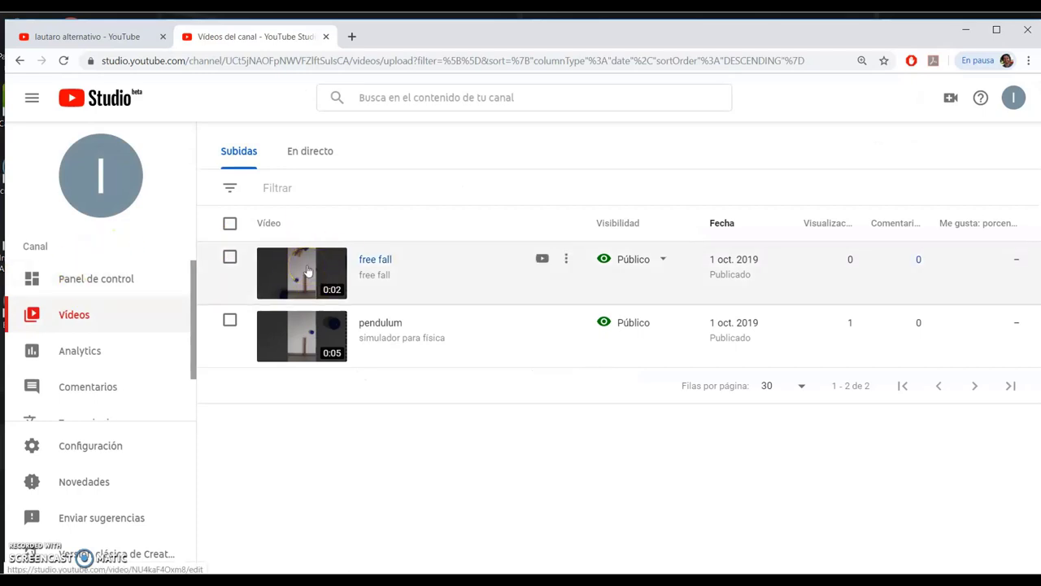
- Open the free fall video's details, play its preview in full screen, and return to the details page
click(307, 270)
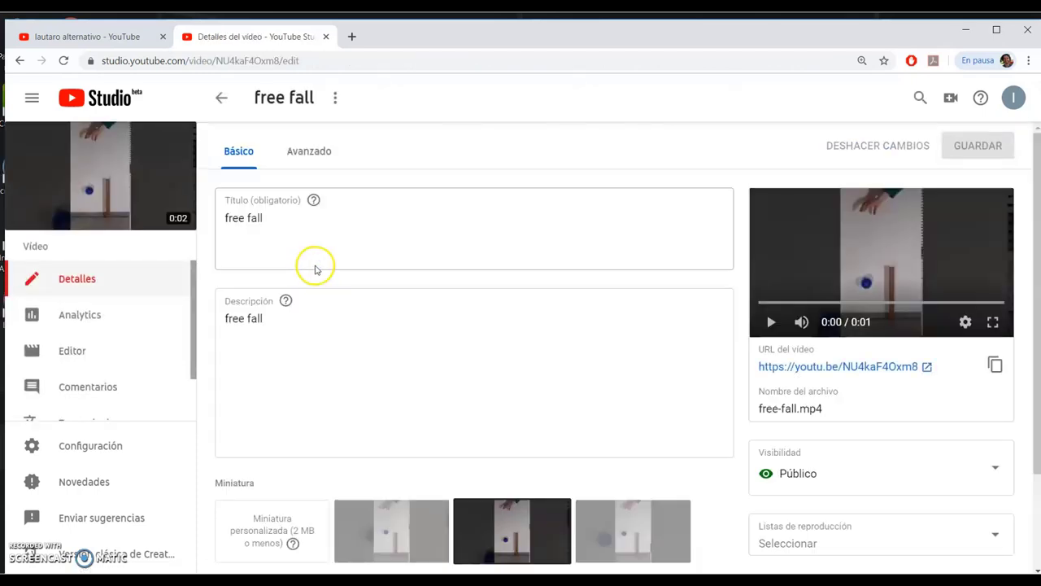
click(993, 322)
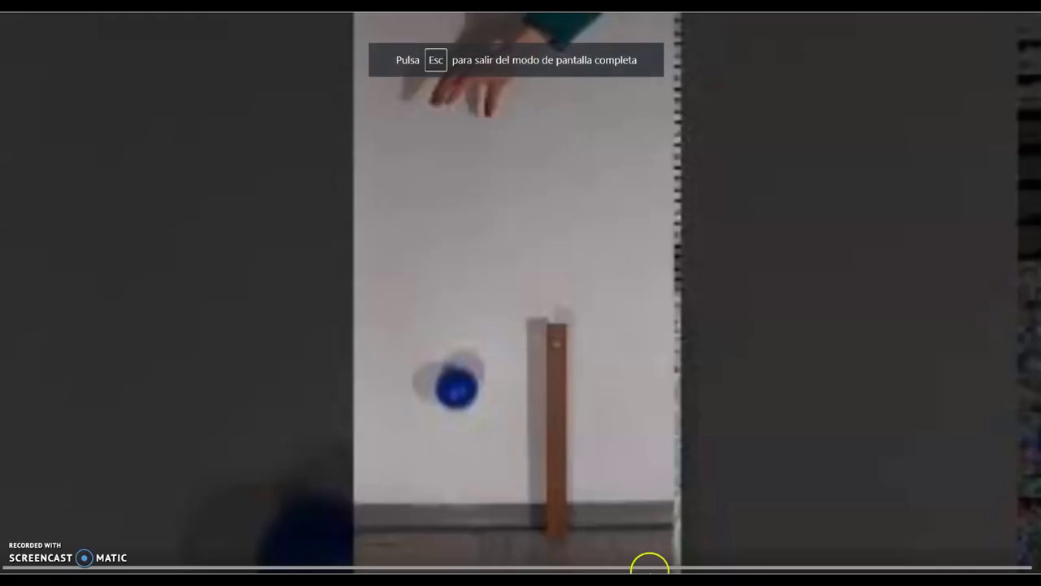
click(551, 274)
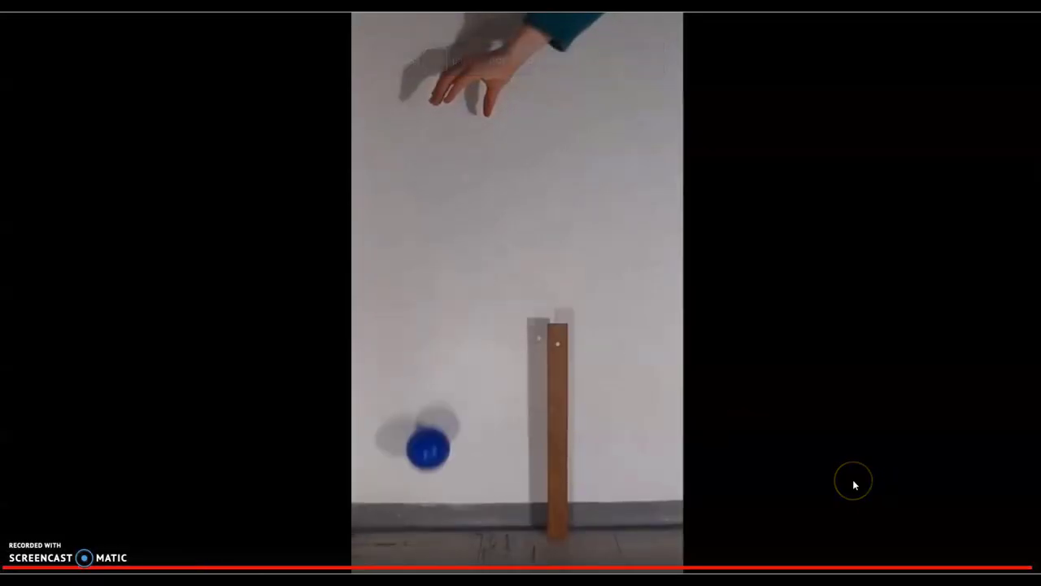
click(545, 329)
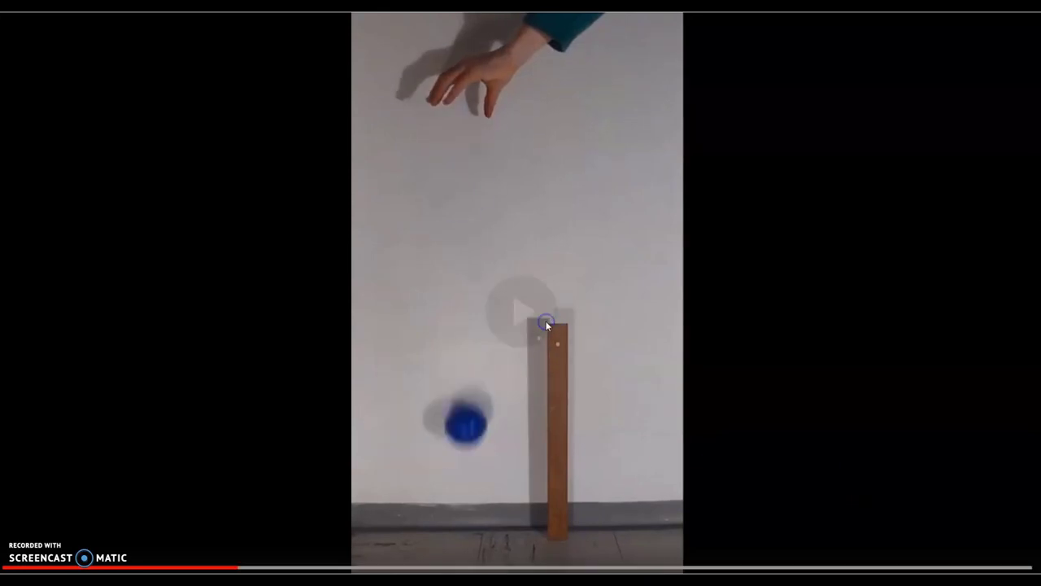
click(547, 325)
double_click(550, 318)
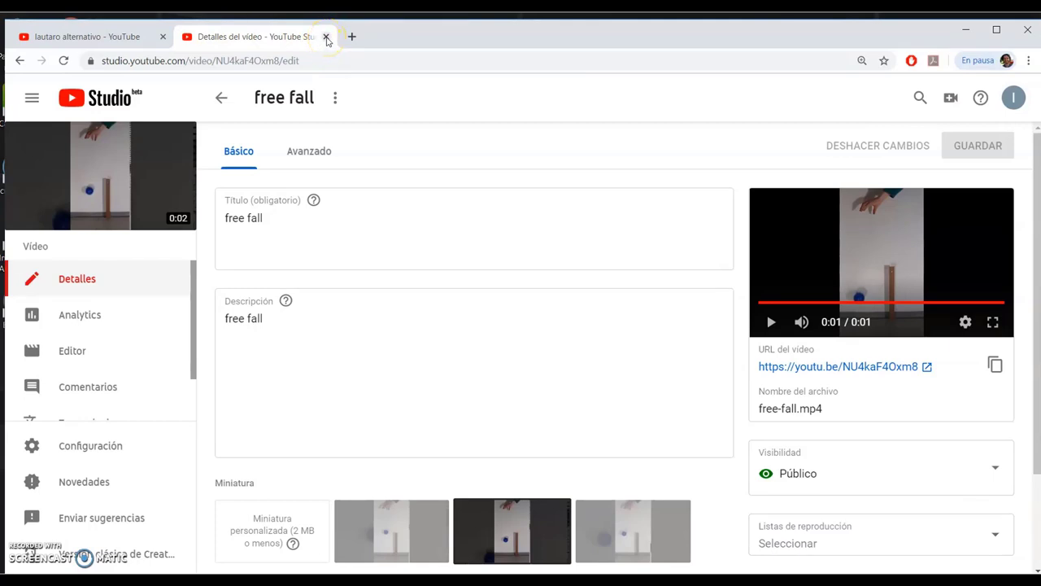
- Close the YouTube Studio and channel pages to return to the desktop
click(326, 37)
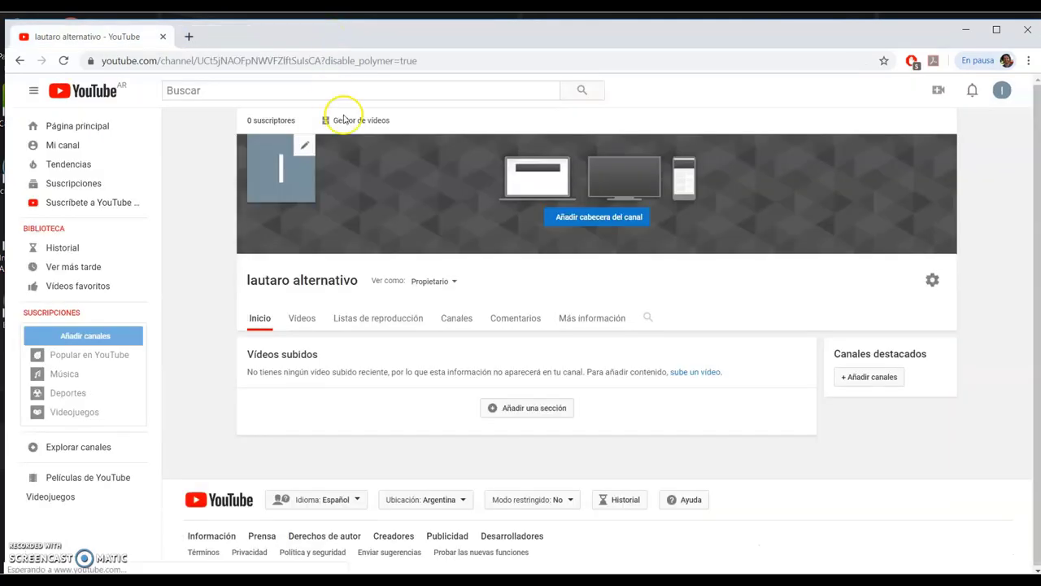
click(163, 37)
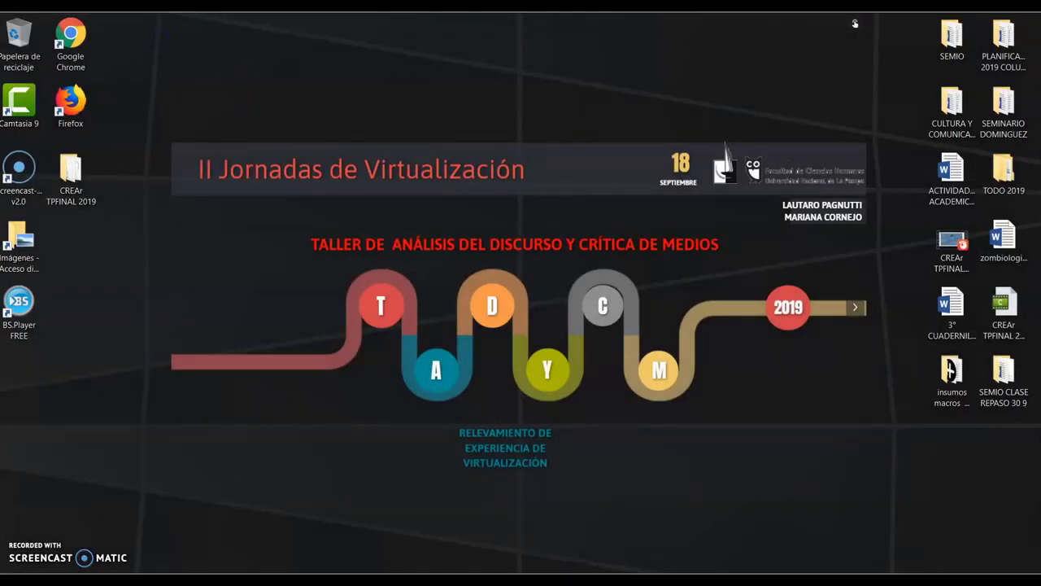
- Launch Screencast-O-Matic from the desktop and start its free recorder, Recorder GRATUITO
mouse_move(615, 579)
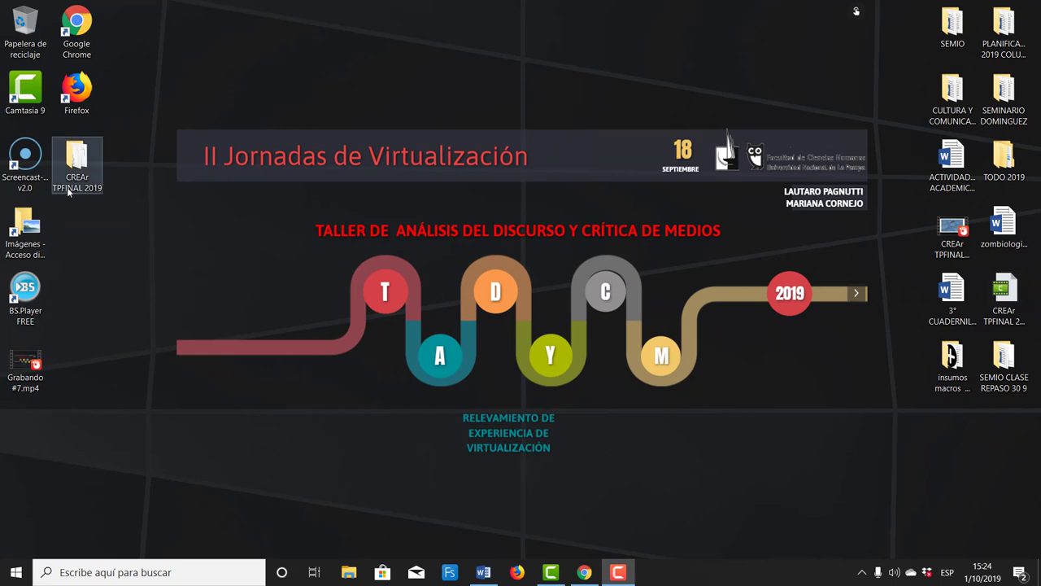
click(30, 157)
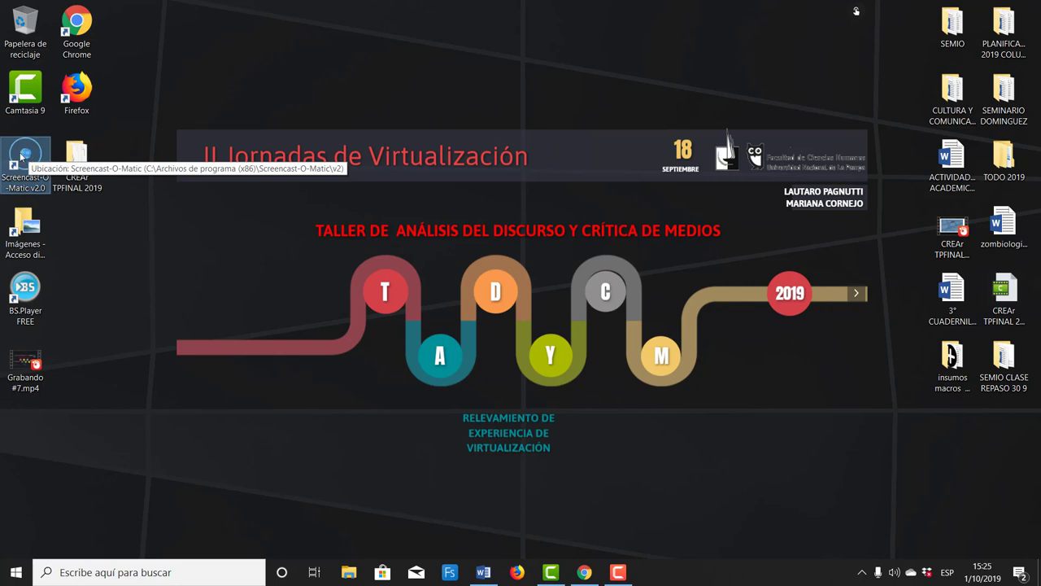
double_click(23, 157)
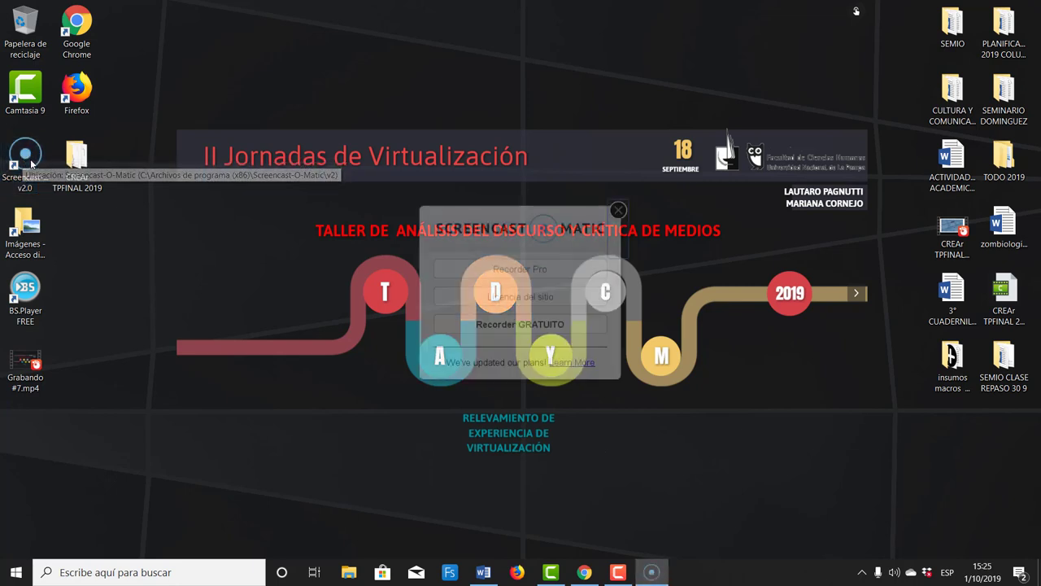
click(525, 325)
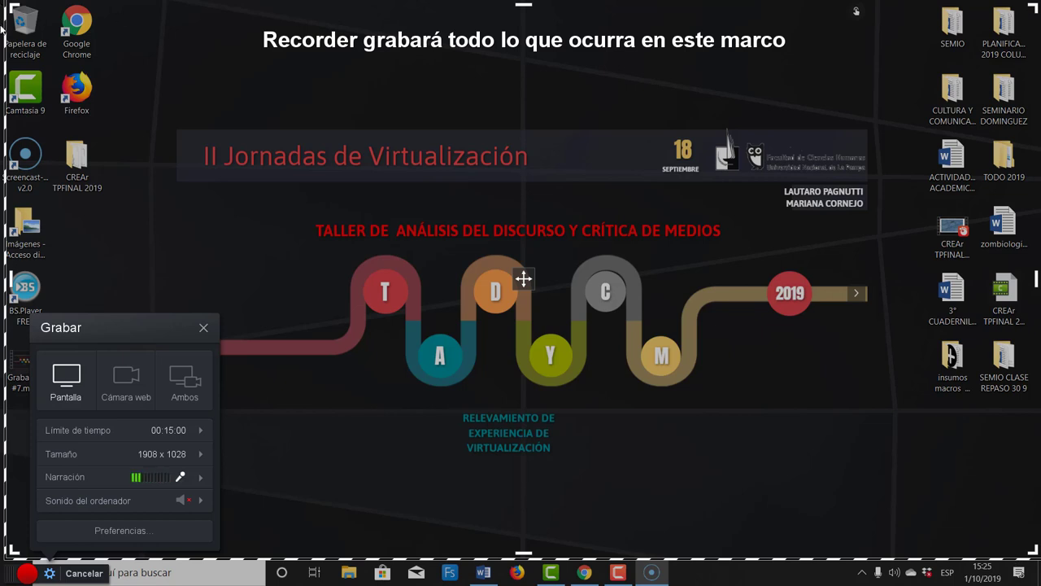
click(85, 574)
click(48, 577)
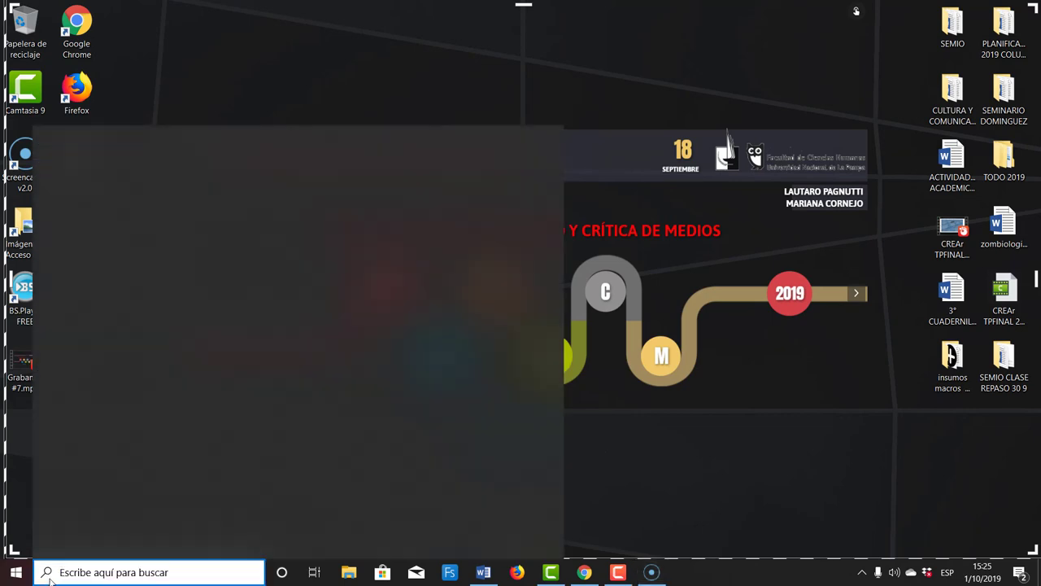
click(632, 484)
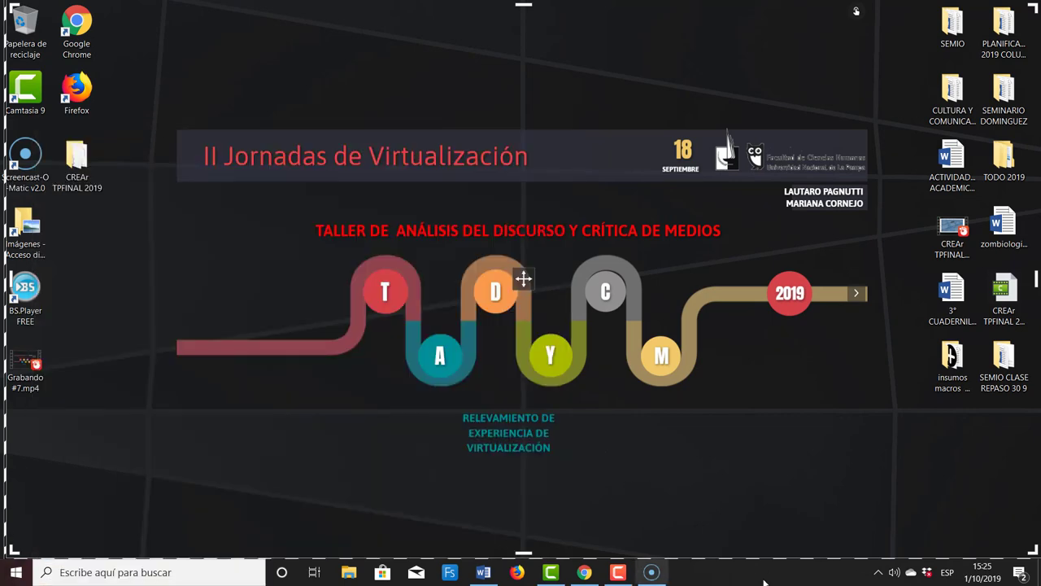
- Bring Screencast-O-Matic back to the front and open the recorder's preferences from its recording settings
click(651, 572)
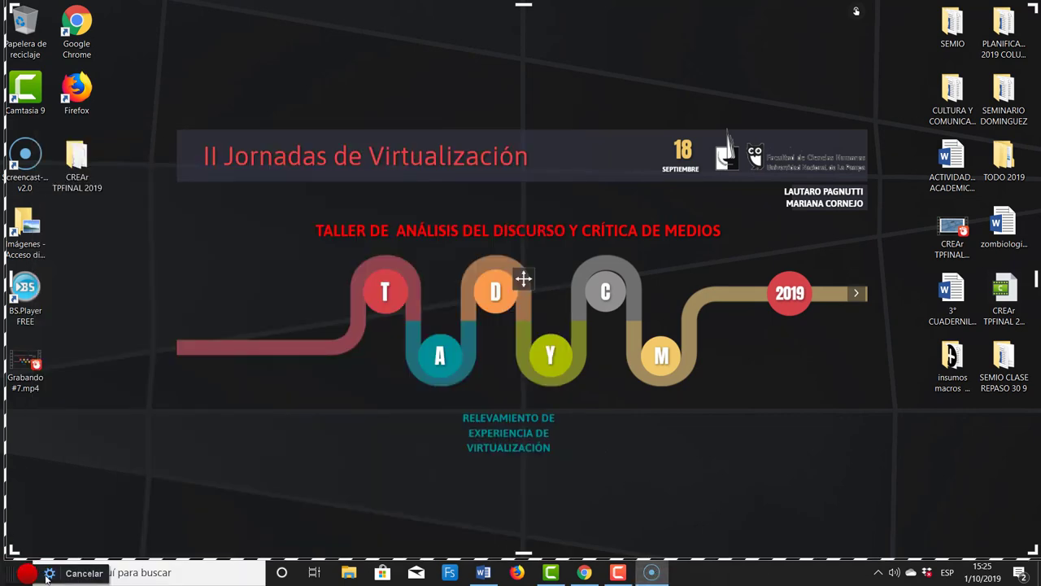
click(49, 574)
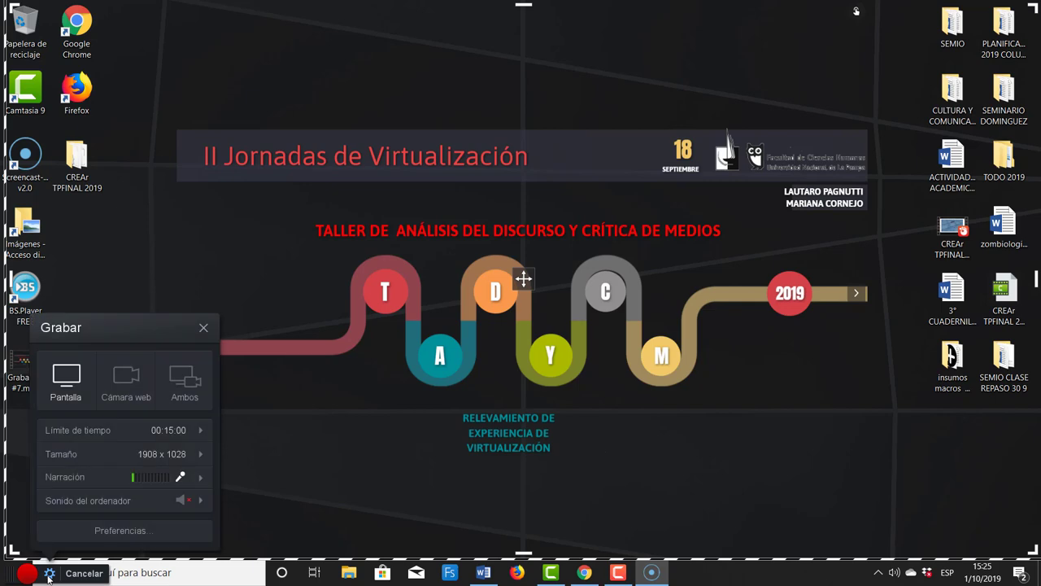
click(118, 530)
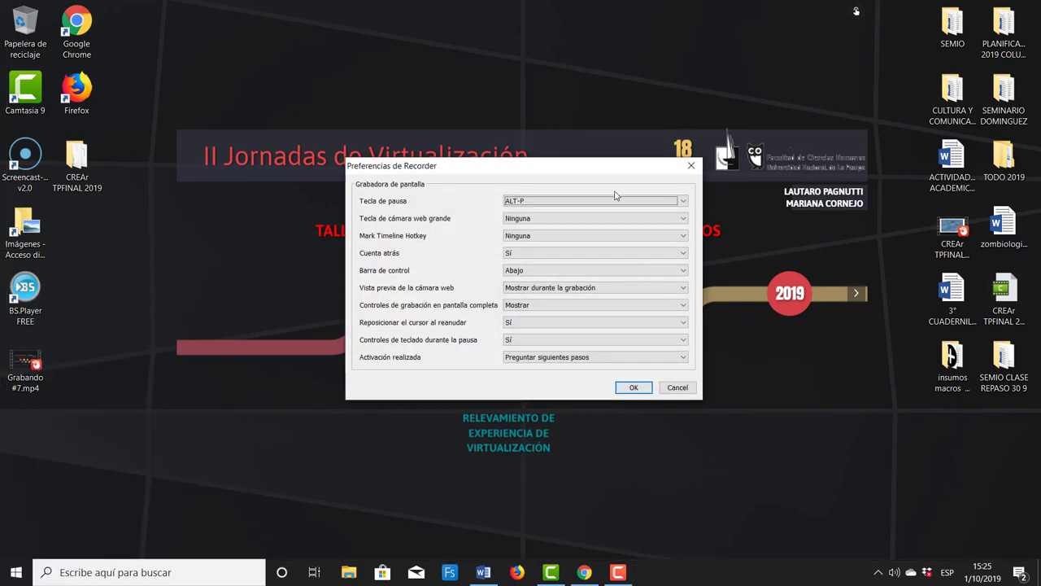